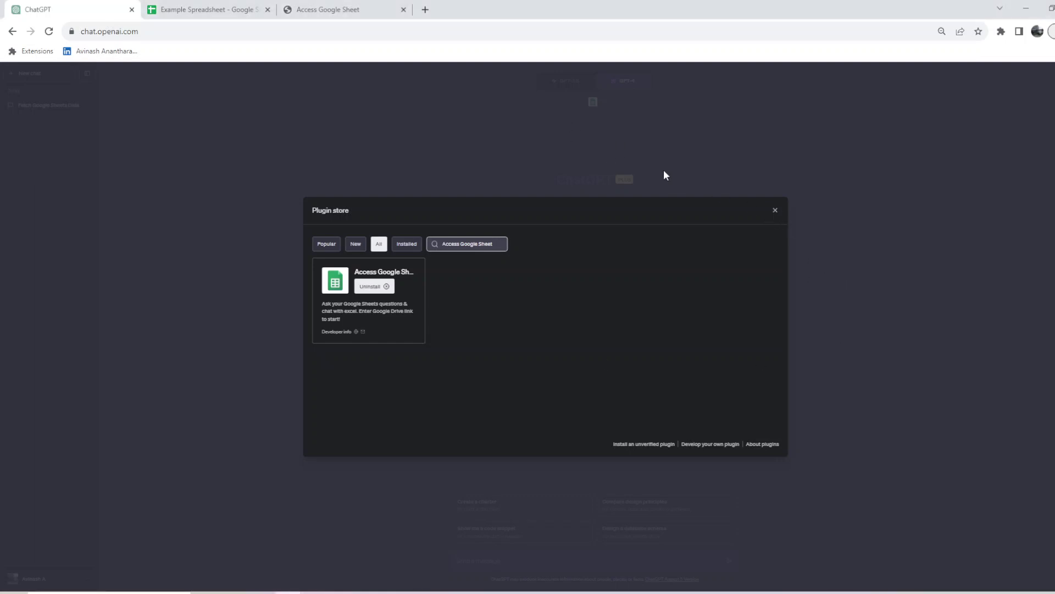
- Close the plugin store and confirm Access Google Sheet is enabled for the GPT-4 chat
{"action": "left_click", "coordinate": [775, 210]}
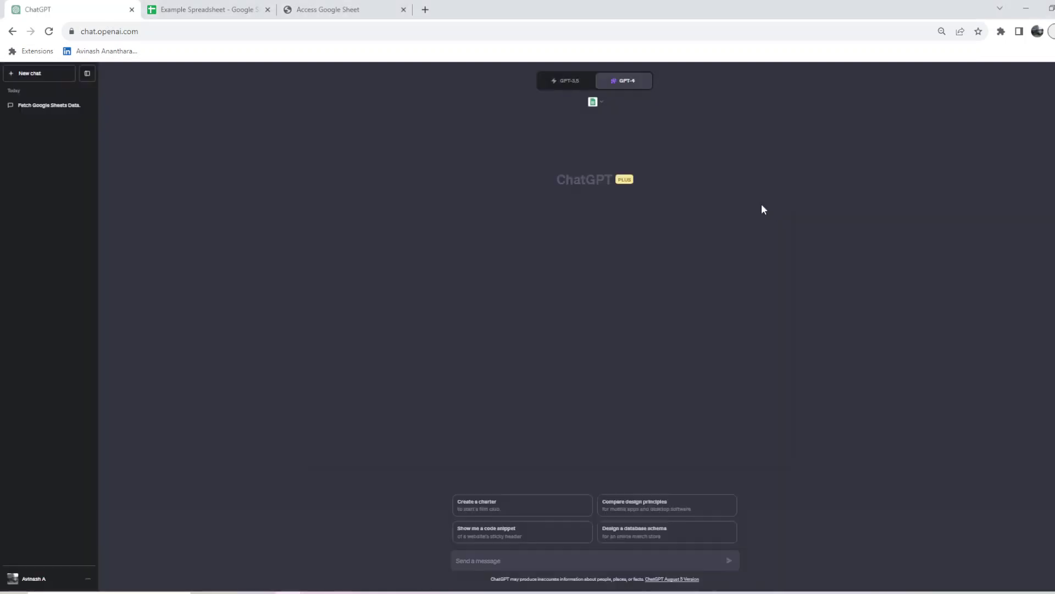
{"action": "left_click", "coordinate": [597, 104]}
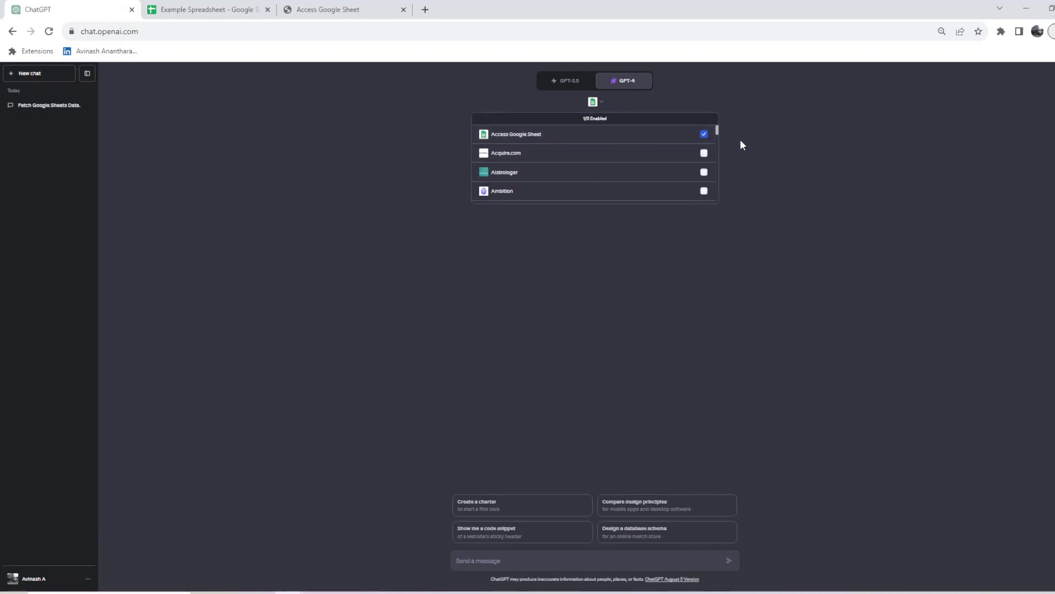
- Switch to the Example Spreadsheet showing the Class Data student table
{"action": "left_click", "coordinate": [220, 10]}
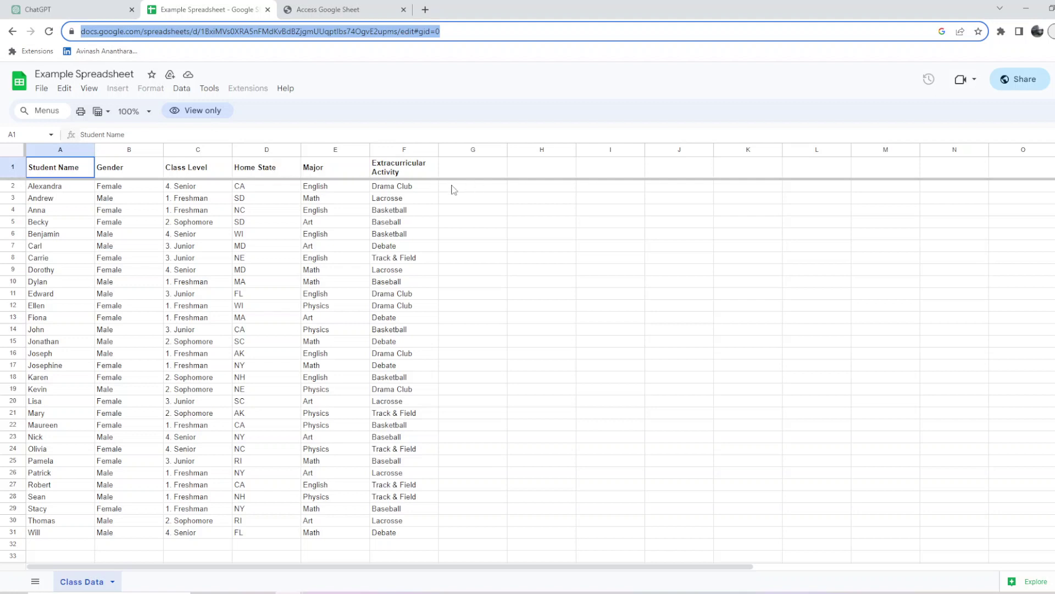
- Open the Access Google Sheet guide and select the page 3 example prompt with its Sheets URL
{"action": "left_click", "coordinate": [349, 7]}
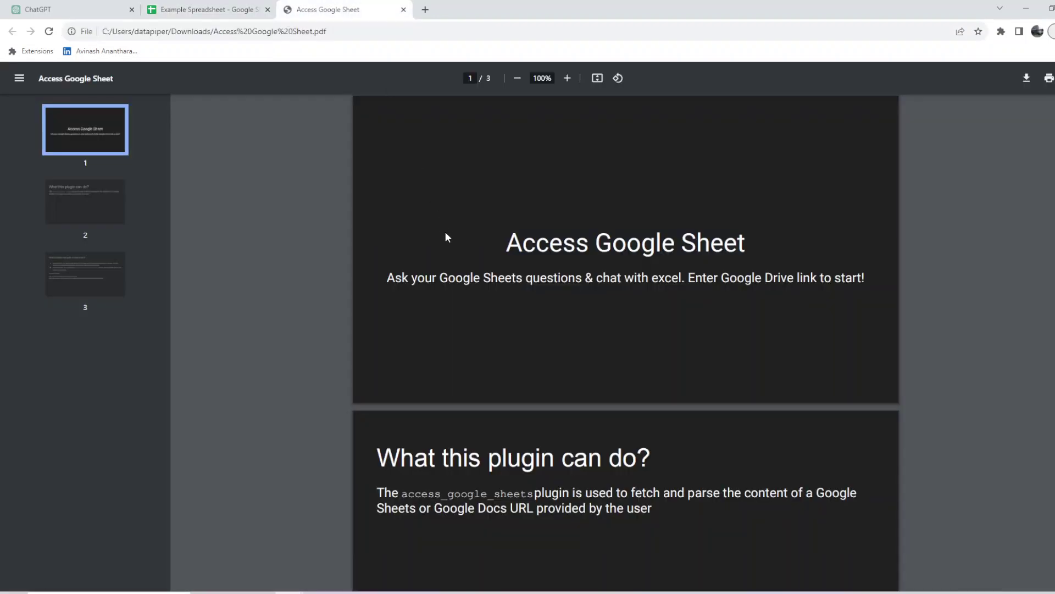
{"action": "scroll", "coordinate": [446, 232], "scroll_direction": "down", "scroll_amount": 2}
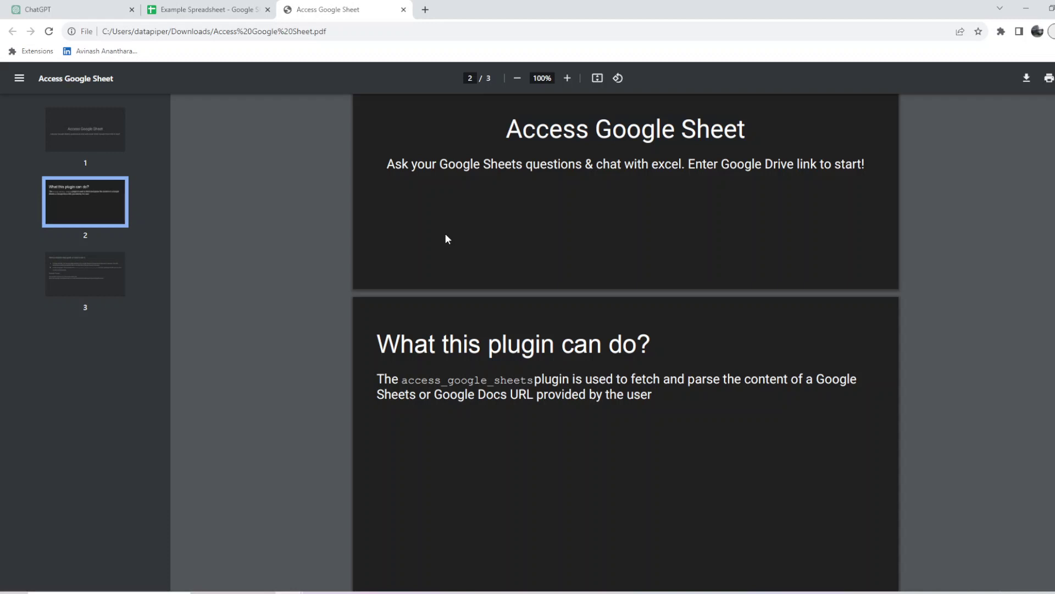
{"action": "scroll", "coordinate": [403, 274], "scroll_direction": "down", "scroll_amount": 6}
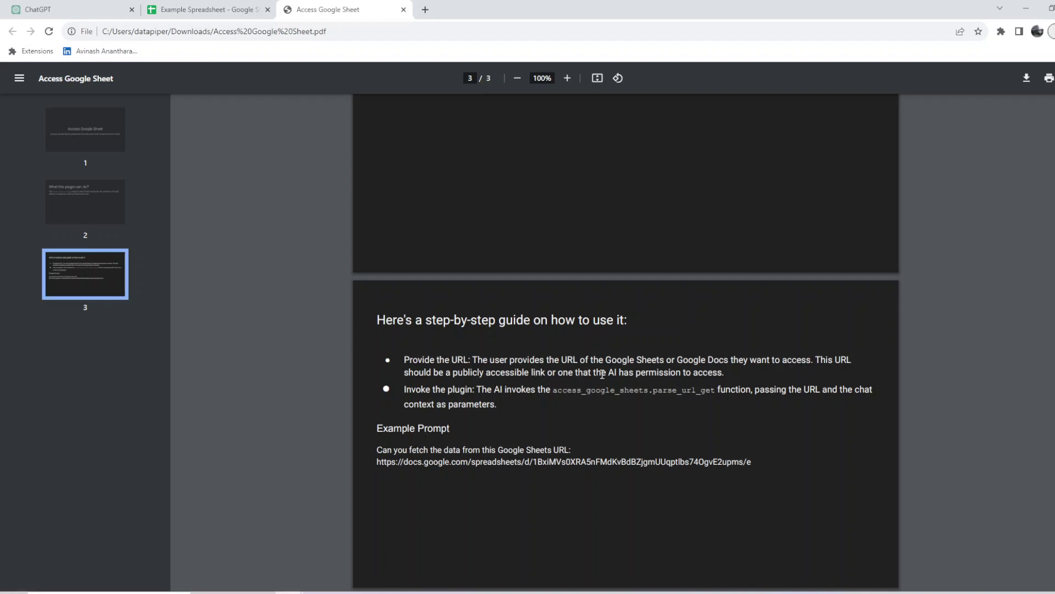
{"action": "left_click_drag", "start_coordinate": [546, 374], "coordinate": [716, 372]}
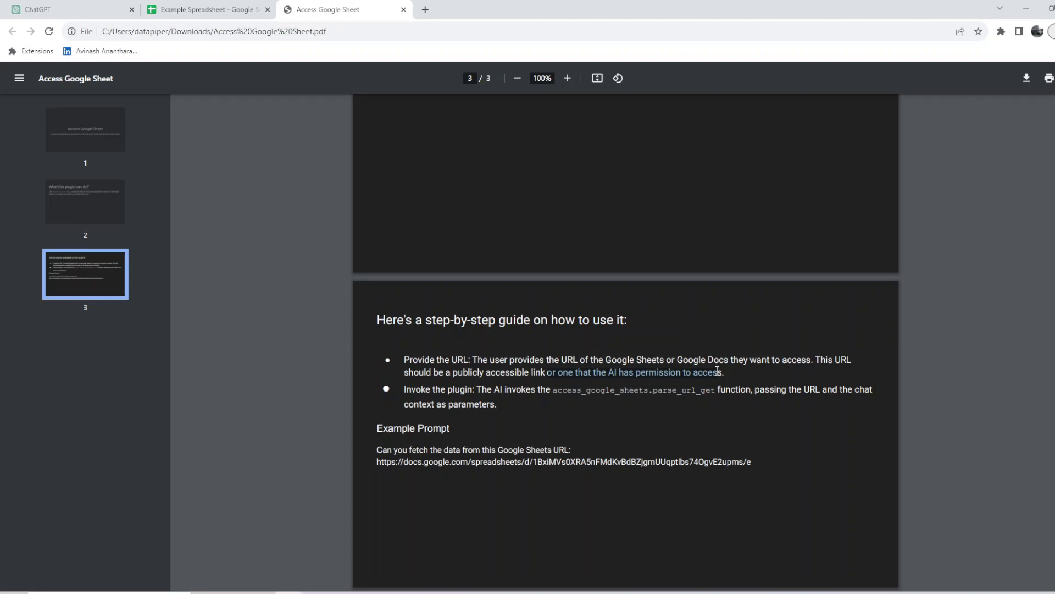
{"action": "left_click", "coordinate": [689, 463]}
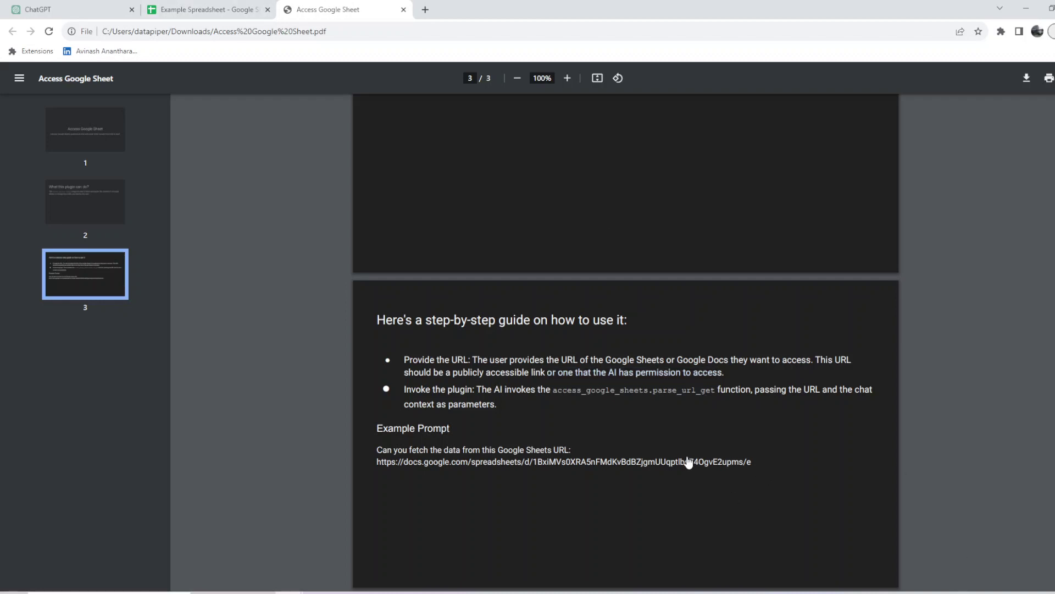
{"action": "left_click_drag", "start_coordinate": [377, 448], "coordinate": [758, 461]}
{"action": "key", "text": "ctrl+c"}
- Paste the guide's example prompt with the Google Sheets URL into ChatGPT and send it
{"action": "key", "text": "ctrl+1"}
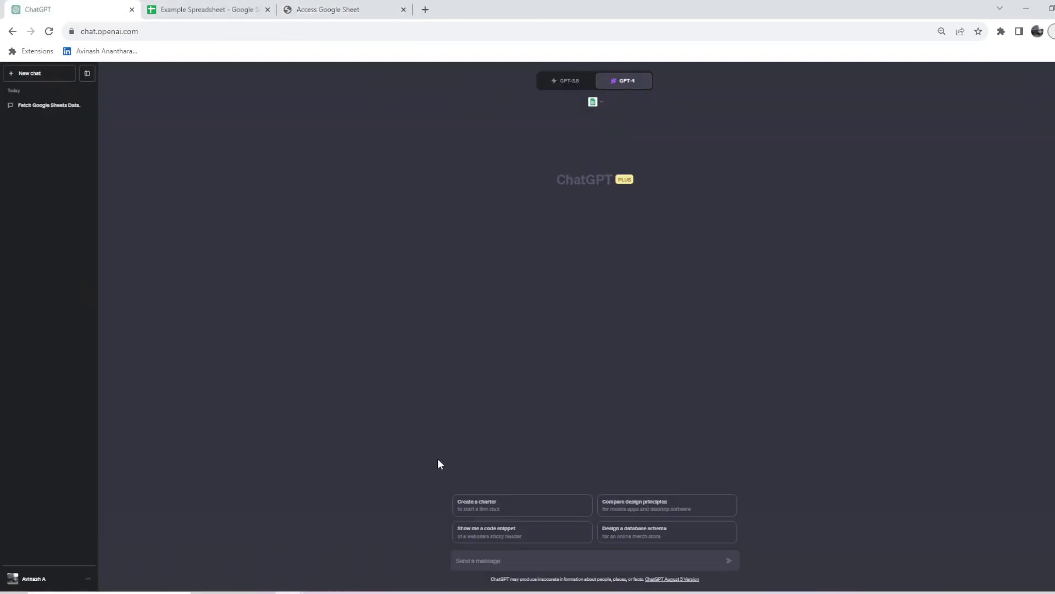
{"action": "key", "text": "ctrl+v"}
{"action": "key", "text": "Return"}
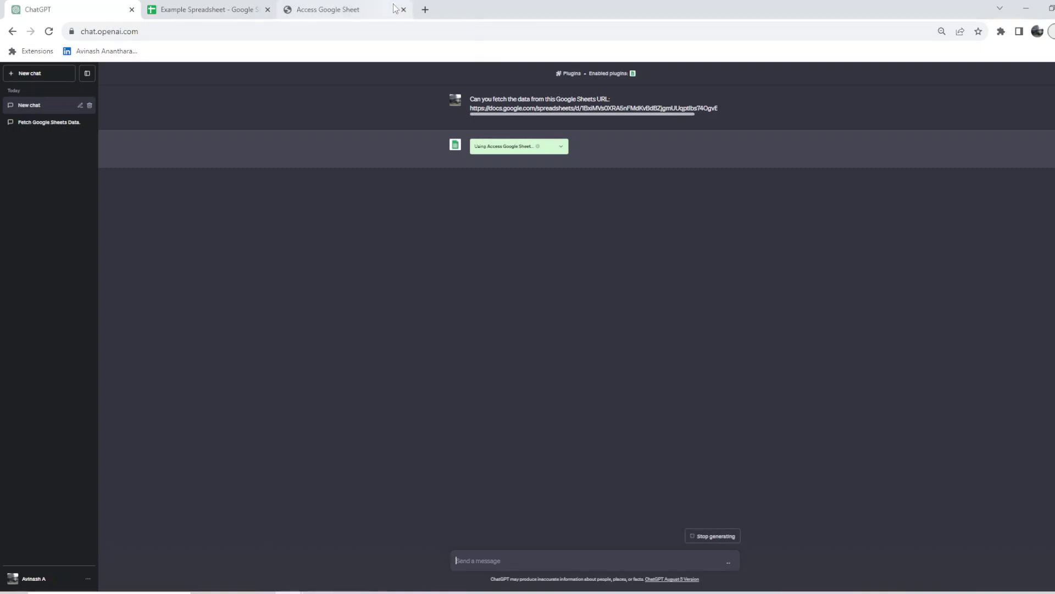
- Search Google for 'google doc example' in a new tab
{"action": "left_click", "coordinate": [424, 10]}
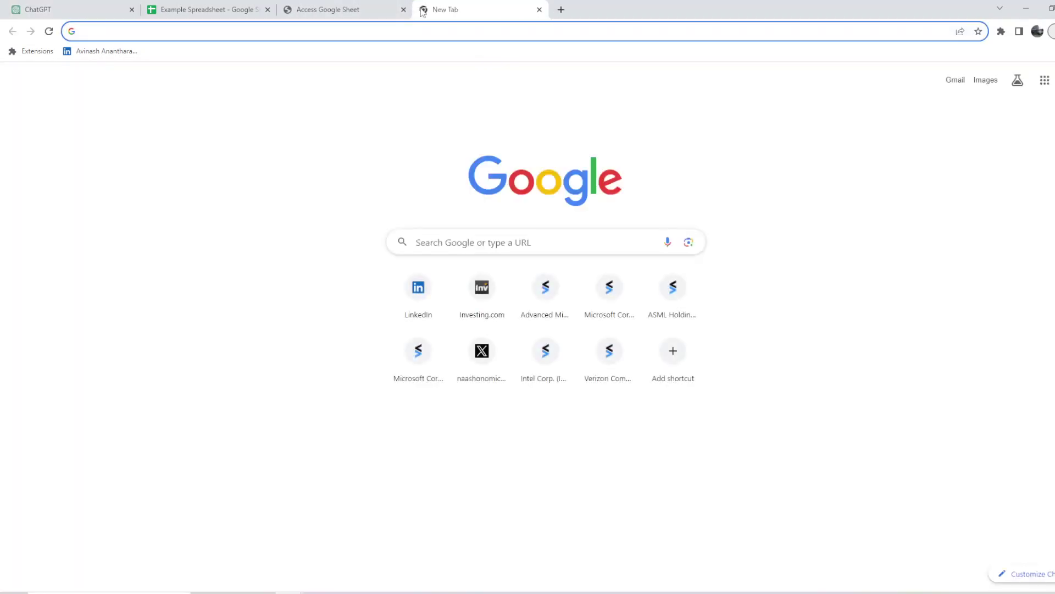
{"action": "type", "text": "google doc example"}
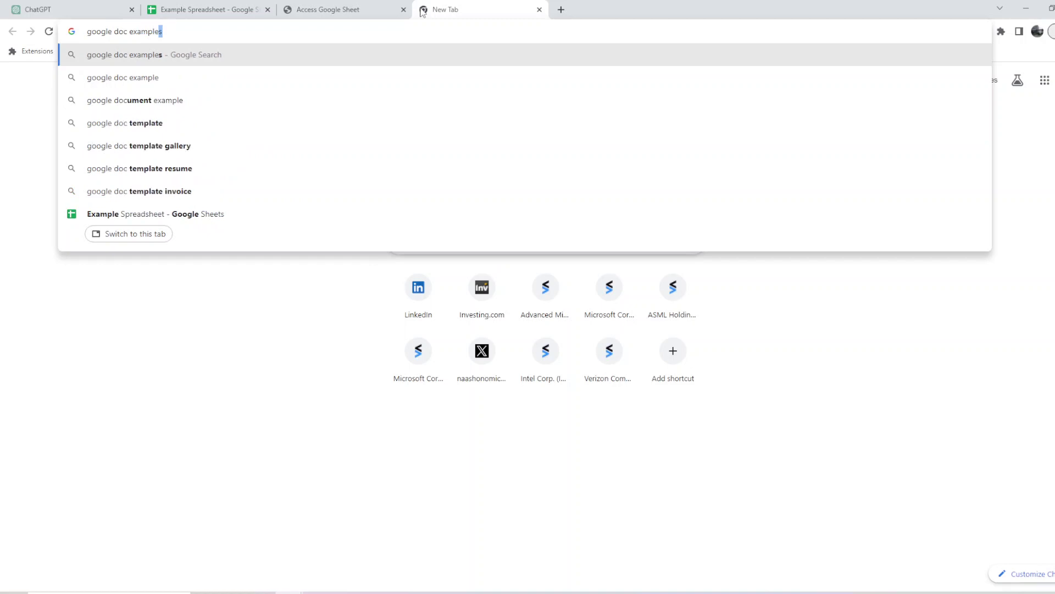
{"action": "key", "text": "Return"}
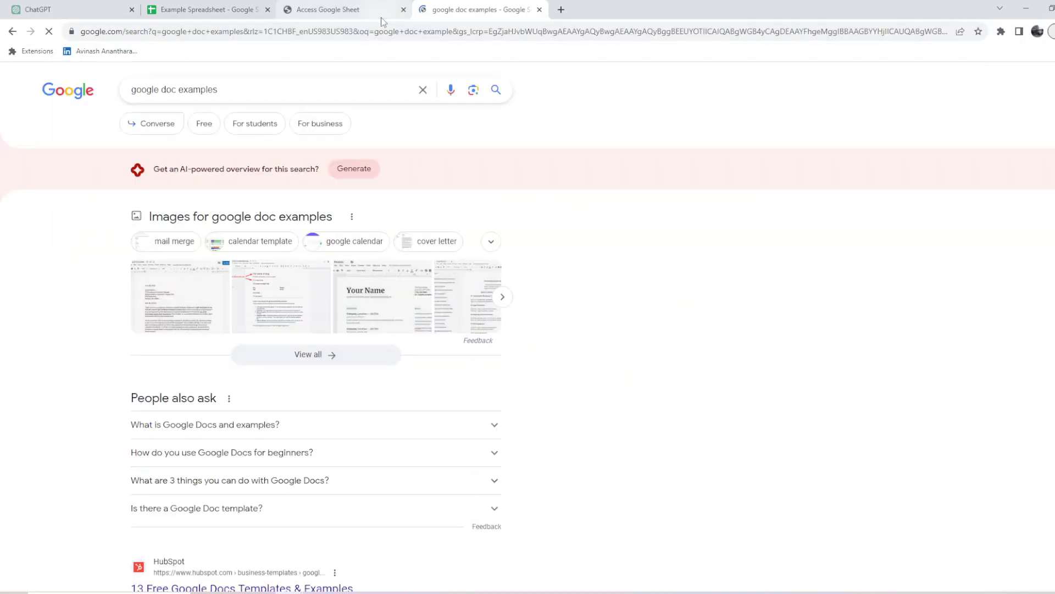
- Narrow the search query to just 'google doc'
{"action": "left_click", "coordinate": [368, 33]}
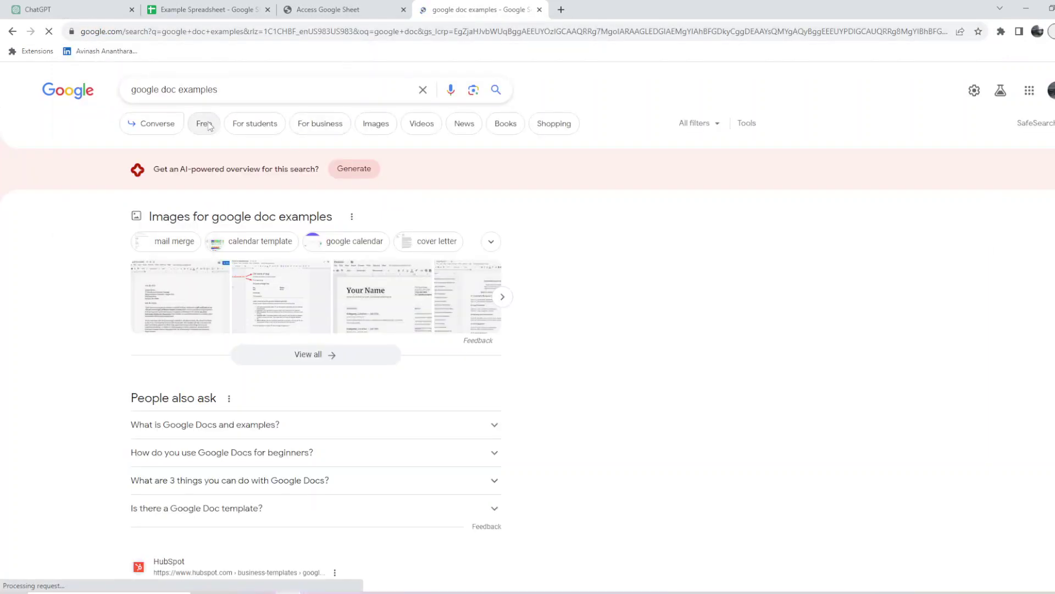
{"action": "left_click_drag", "start_coordinate": [176, 89], "coordinate": [383, 91]}
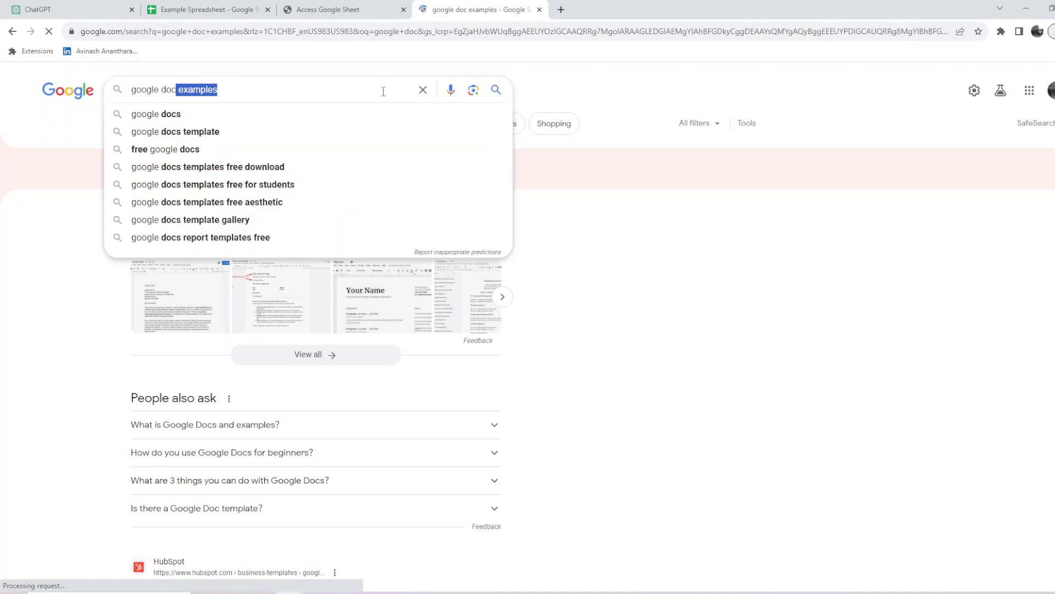
{"action": "key", "text": "BackSpace"}
{"action": "key", "text": "Return"}
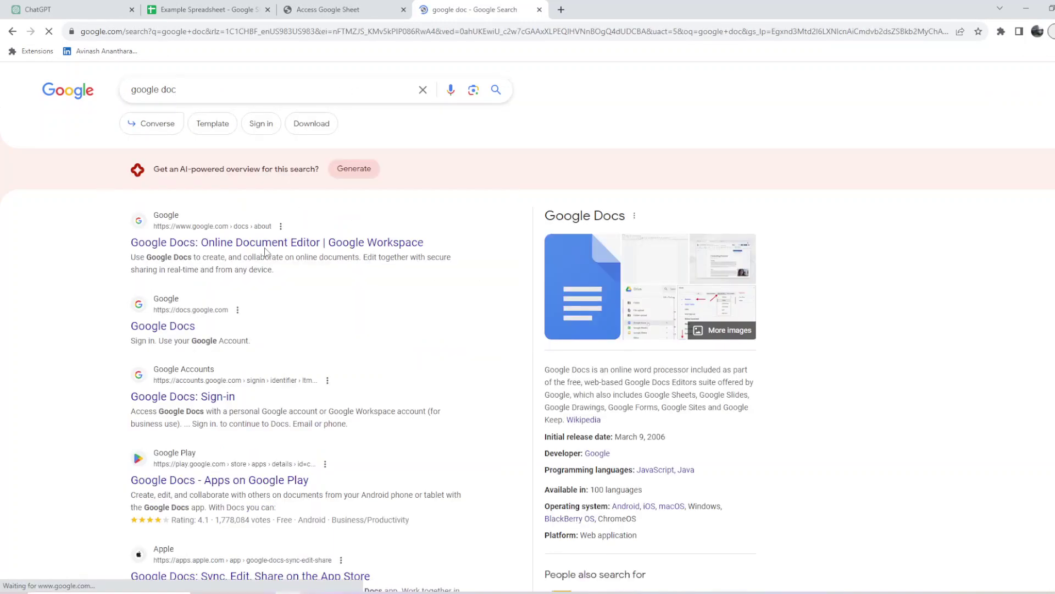
- Open the Snap ML Platform Jobs document, then return to the Example Spreadsheet
{"action": "left_click", "coordinate": [246, 243]}
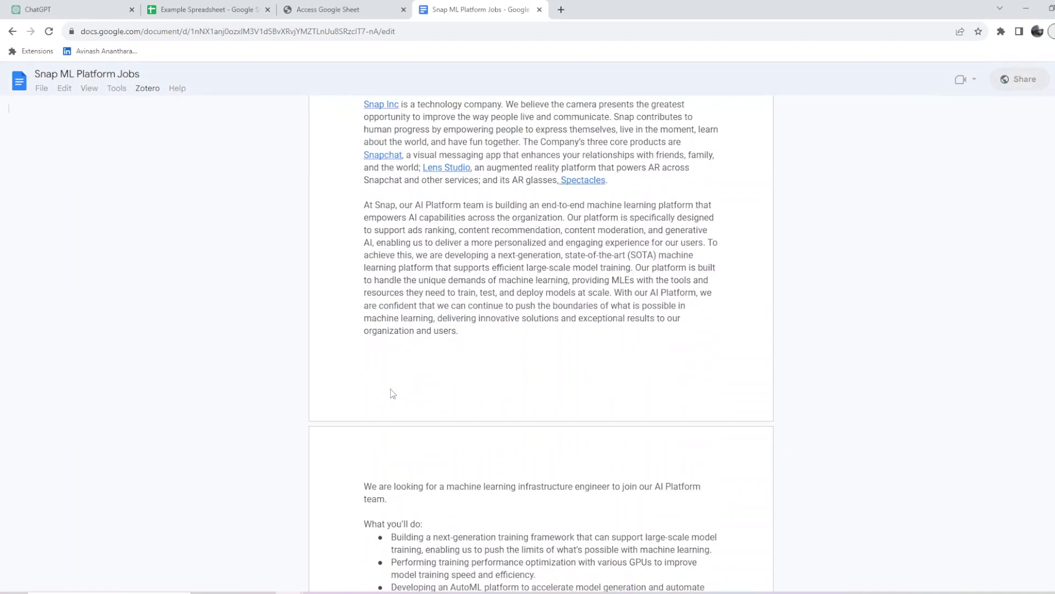
{"action": "scroll", "coordinate": [392, 394], "scroll_direction": "up", "scroll_amount": 5}
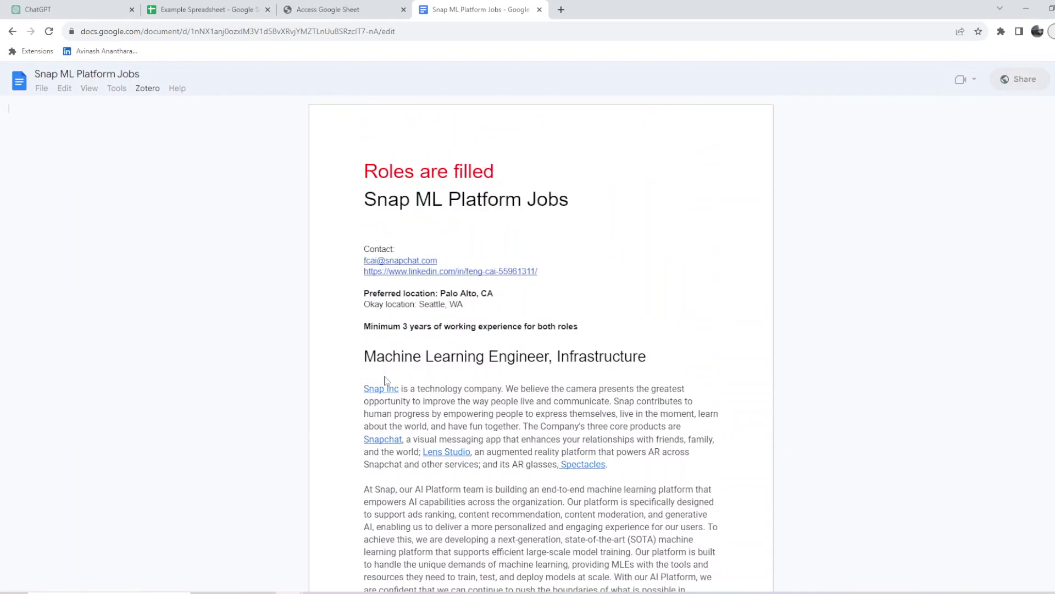
{"action": "left_click", "coordinate": [221, 5]}
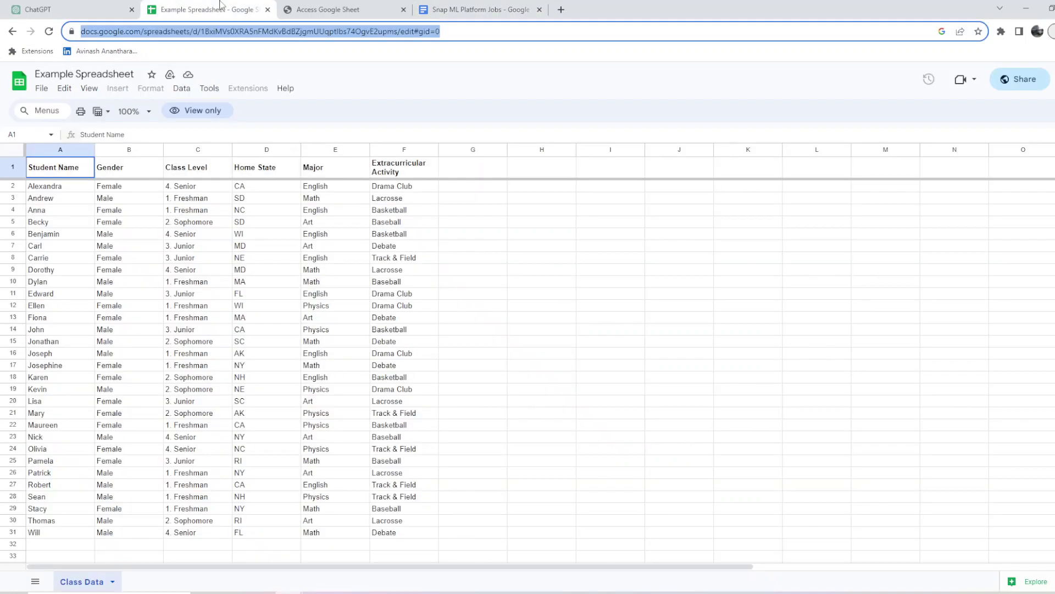
- Back in ChatGPT, start a follow-up asking 'what is gender of applicant'
{"action": "left_click", "coordinate": [90, 5]}
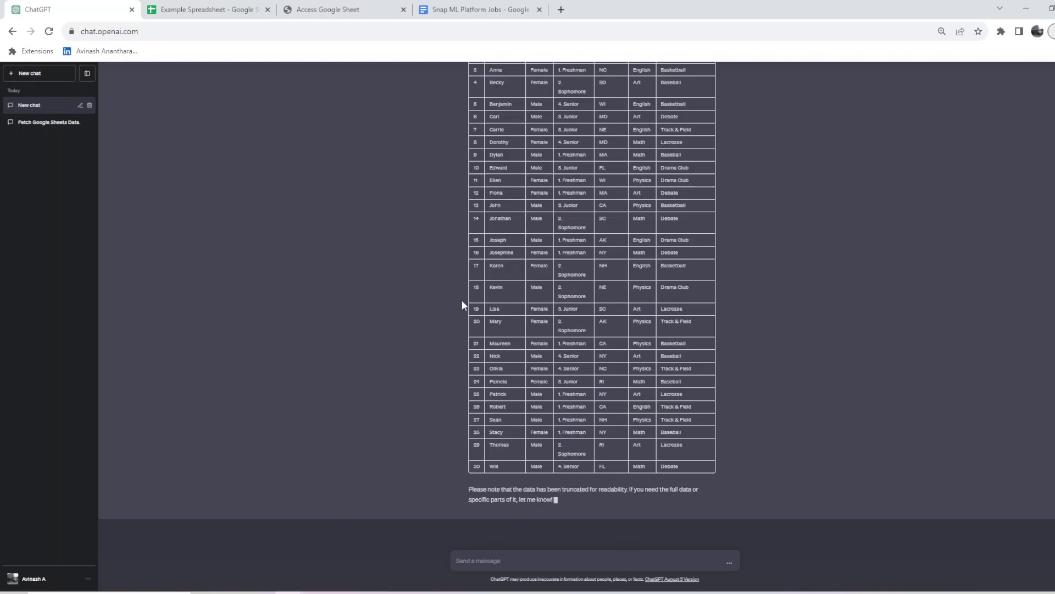
{"action": "scroll", "coordinate": [462, 299], "scroll_direction": "up", "scroll_amount": 3}
{"action": "scroll", "coordinate": [473, 272], "scroll_direction": "down", "scroll_amount": 3}
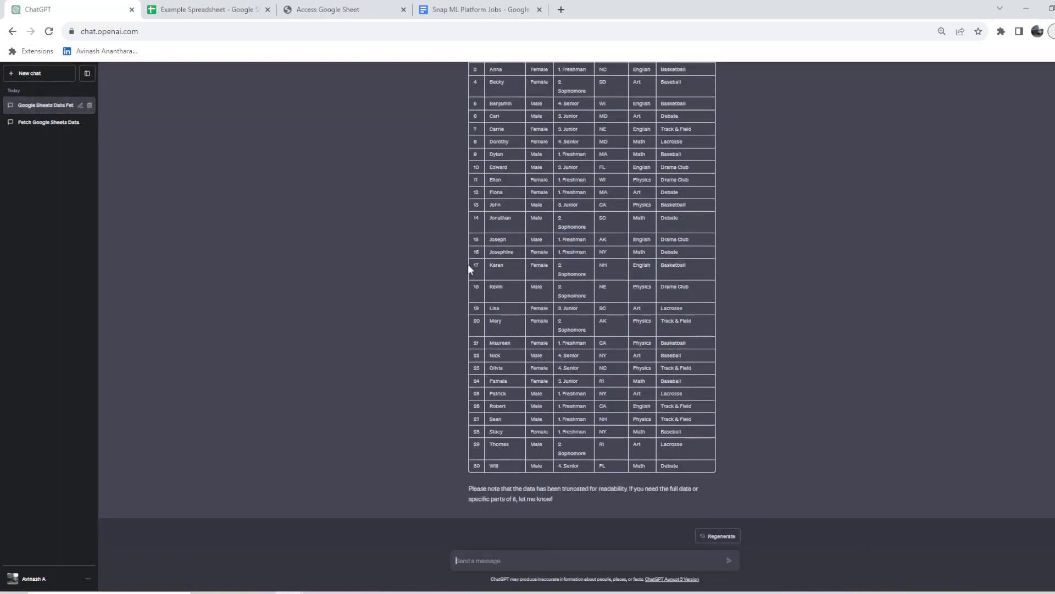
{"action": "left_click", "coordinate": [512, 553]}
{"action": "scroll", "coordinate": [414, 568], "scroll_direction": "up", "scroll_amount": 1}
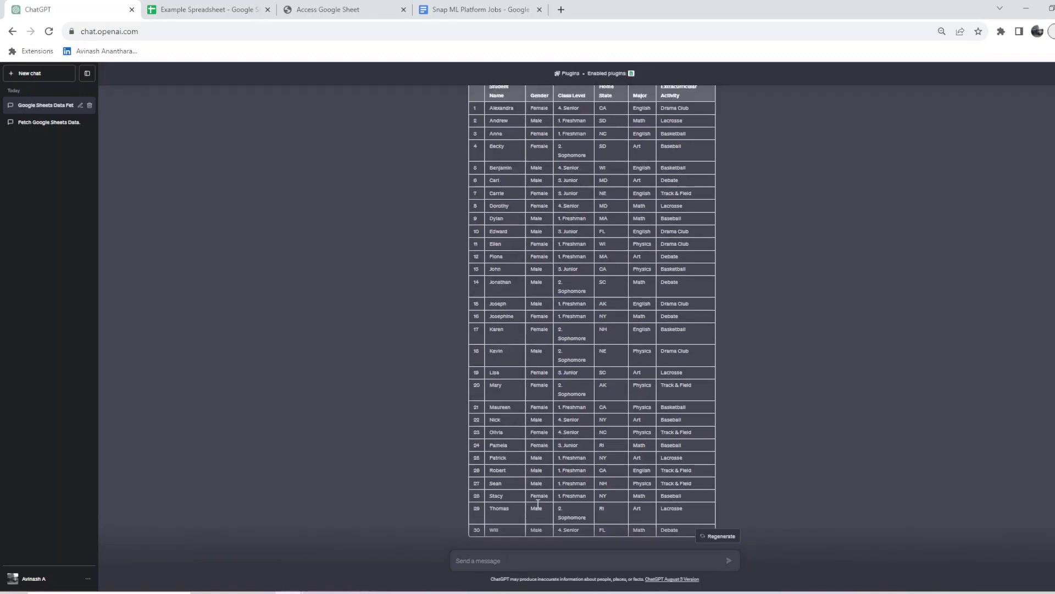
{"action": "scroll", "coordinate": [538, 503], "scroll_direction": "down", "scroll_amount": 1}
{"action": "type", "text": "wh"}
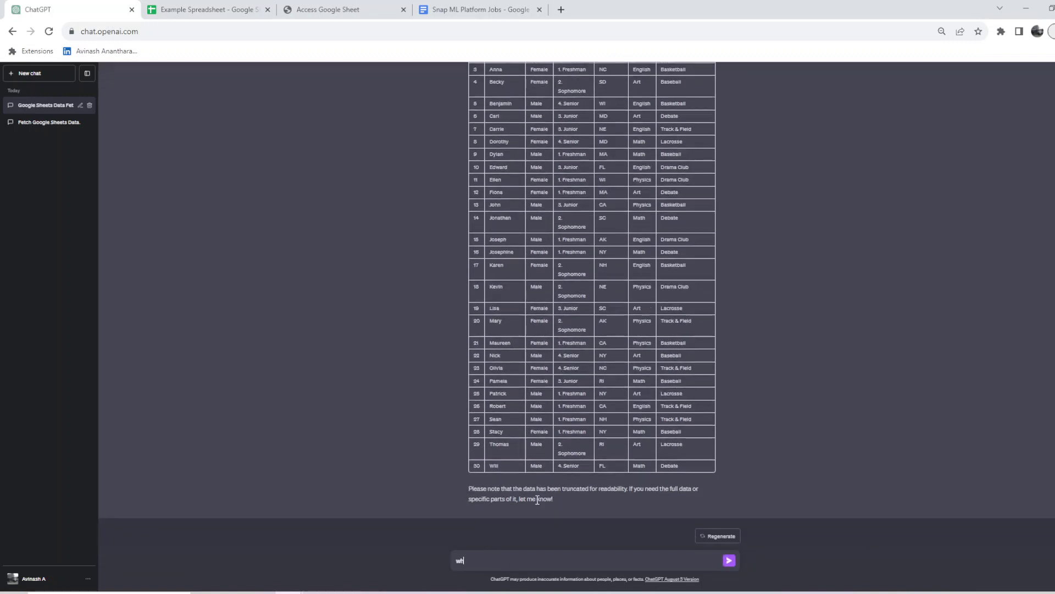
{"action": "type", "text": "at is gender of applicant"}
- Correct the question to 'what is gender of students' and send it
{"action": "scroll", "coordinate": [800, 413], "scroll_direction": "up", "scroll_amount": 3}
{"action": "scroll", "coordinate": [797, 407], "scroll_direction": "up", "scroll_amount": 1}
{"action": "scroll", "coordinate": [797, 406], "scroll_direction": "down", "scroll_amount": 3}
{"action": "key", "text": "BackSpace"}
{"action": "key", "text": "BackSpace"}
{"action": "key", "text": "BackSpace"}
{"action": "key", "text": "BackSpace"}
{"action": "key", "text": "BackSpace"}
{"action": "key", "text": "BackSpace"}
{"action": "type", "text": "students"}
{"action": "key", "text": "Return"}
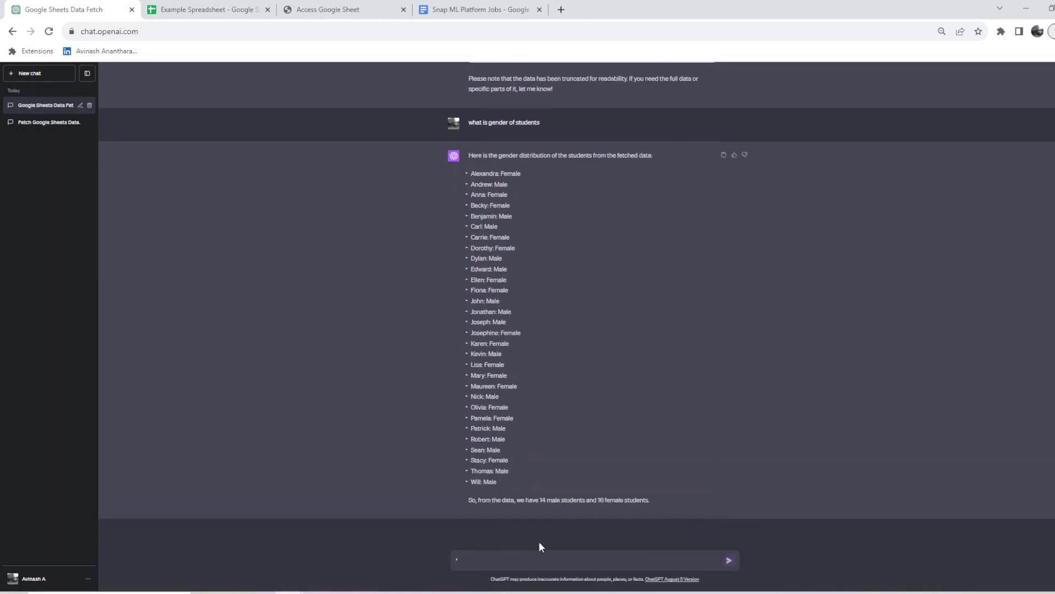
- Ask ChatGPT to group the students by home state
{"action": "type", "text": "I"}
{"action": "scroll", "coordinate": [658, 312], "scroll_direction": "up", "scroll_amount": 8}
{"action": "scroll", "coordinate": [658, 314], "scroll_direction": "up", "scroll_amount": 2}
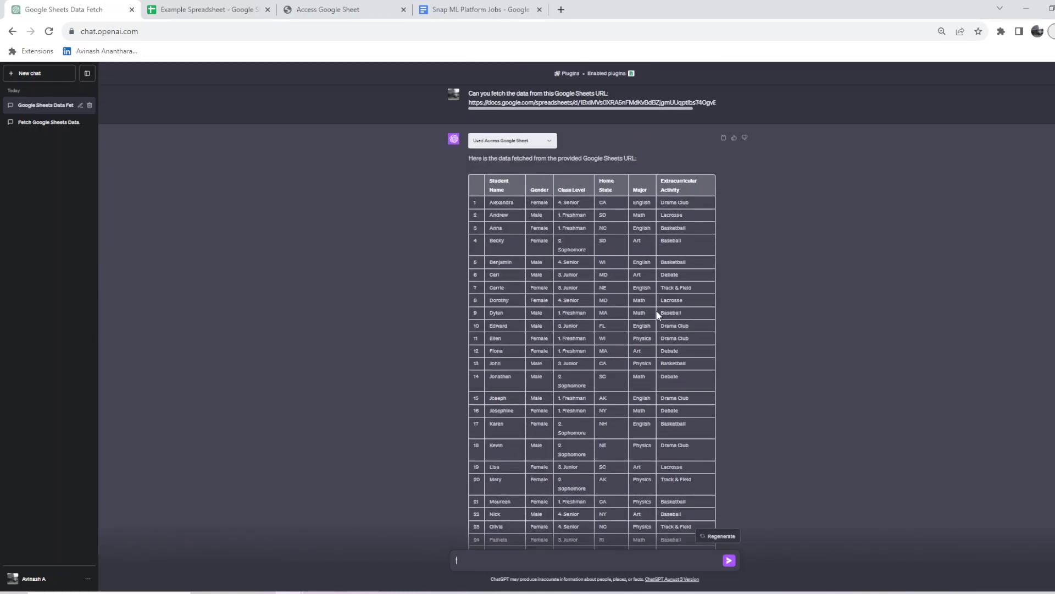
{"action": "scroll", "coordinate": [647, 336], "scroll_direction": "down", "scroll_amount": 10}
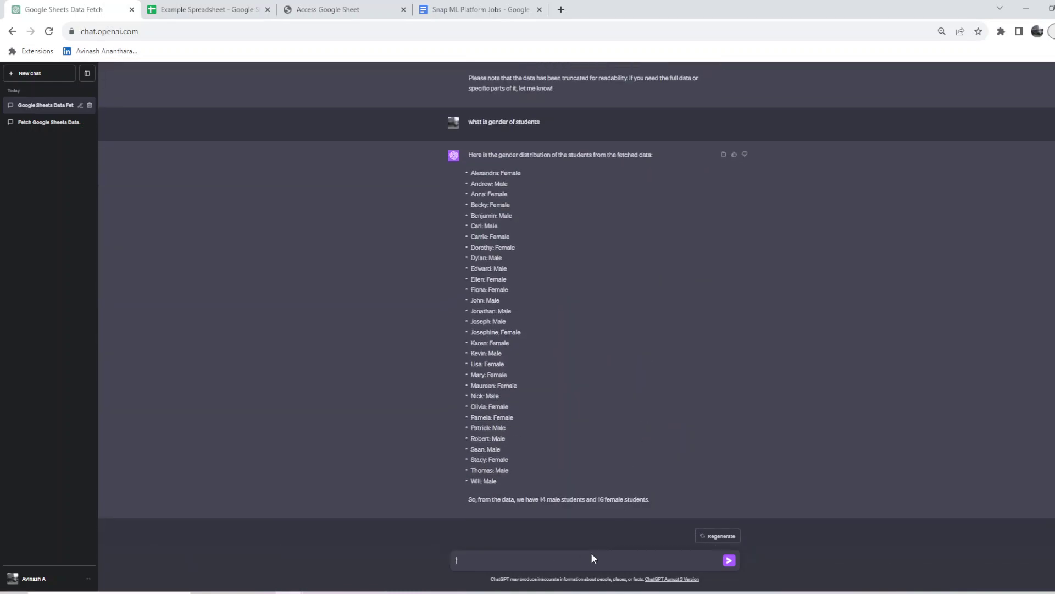
{"action": "type", "text": "grup by home sttae"}
{"action": "key", "text": "BackSpace"}
{"action": "key", "text": "BackSpace"}
{"action": "key", "text": "BackSpace"}
{"action": "type", "text": "ate"}
{"action": "key", "text": "Return"}
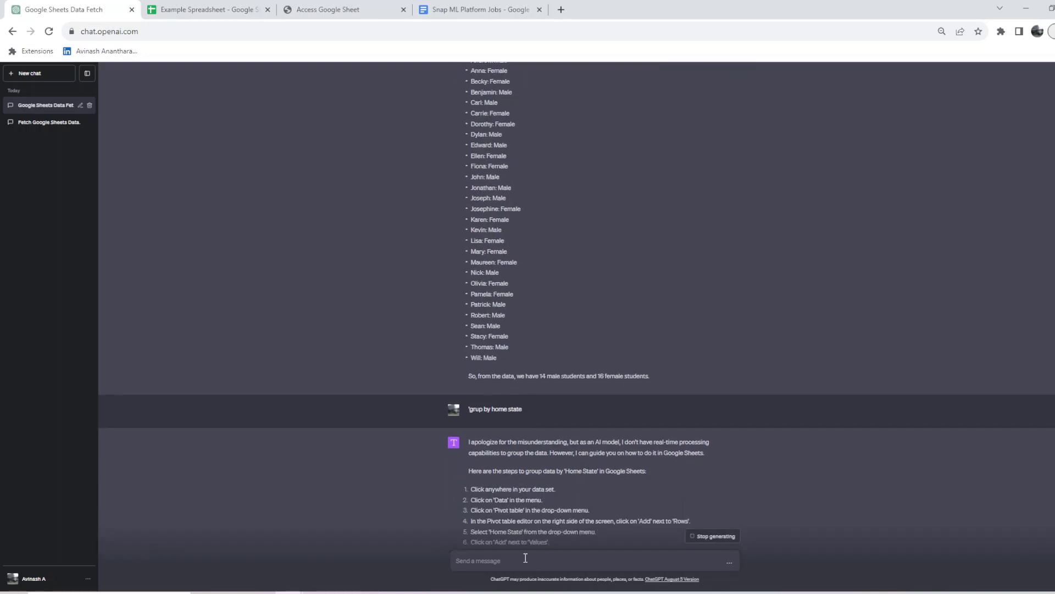
- Send 'group by the table data above ny home state', then re-enter it for correction
{"action": "type", "text": "group by the"}
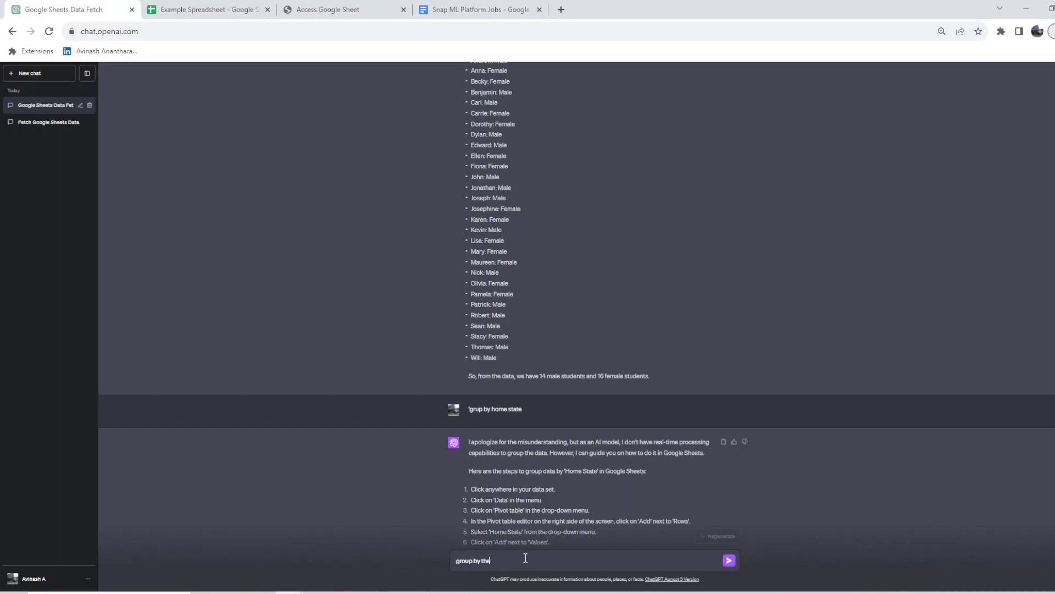
{"action": "type", "text": " table data above ny home state"}
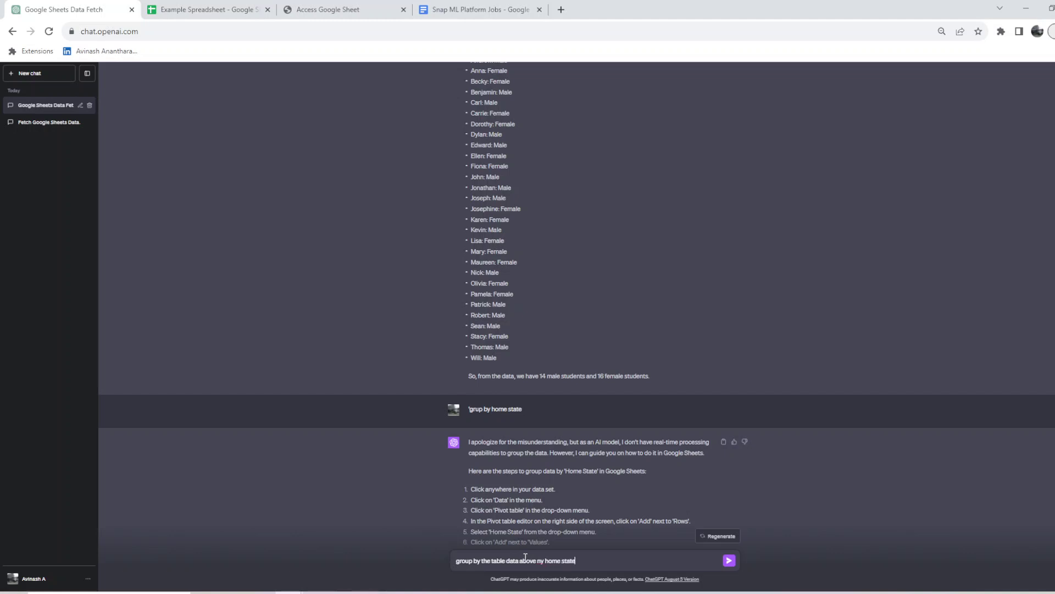
{"action": "key", "text": "Return"}
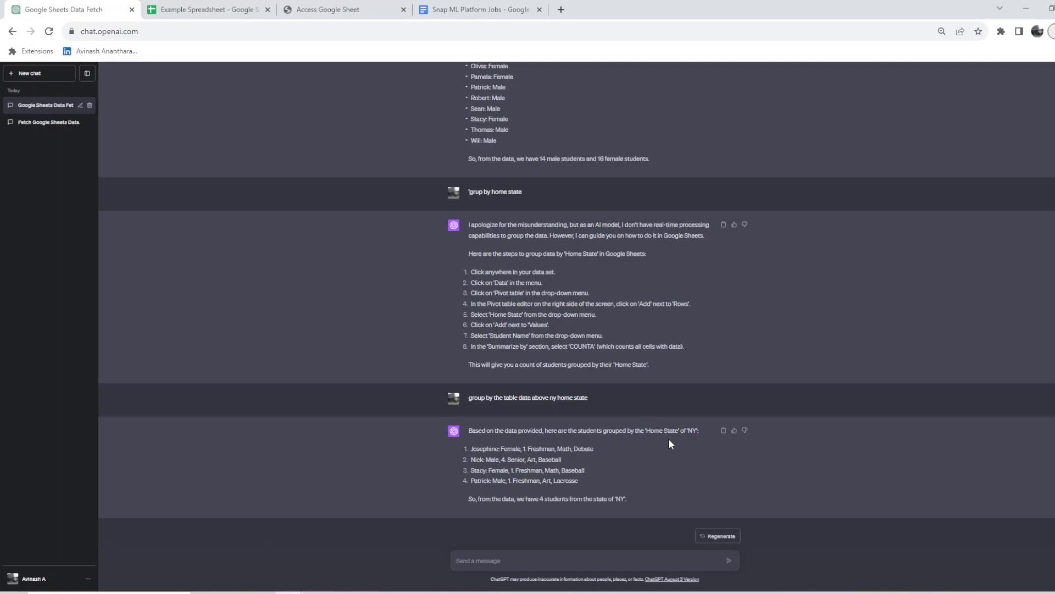
{"action": "left_click_drag", "start_coordinate": [590, 399], "coordinate": [446, 387]}
{"action": "type", "text": "group by the table data above ny home state"}
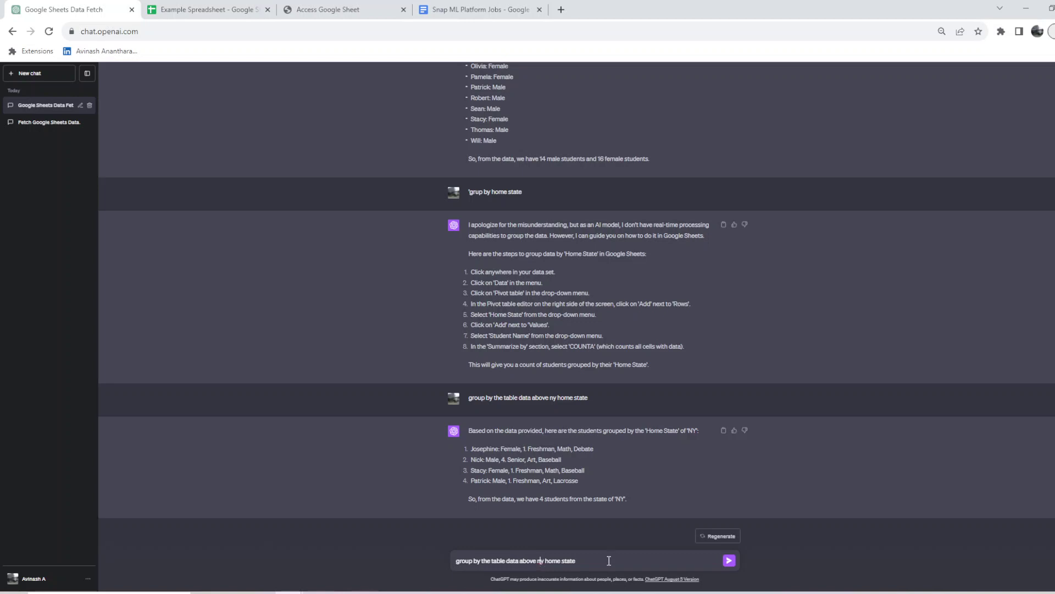
{"action": "key", "text": "BackSpace"}
- Fix 'ny' to 'by', send it, and review the CA-through-RI home-state grouping
{"action": "type", "text": "b"}
{"action": "key", "text": "Return"}
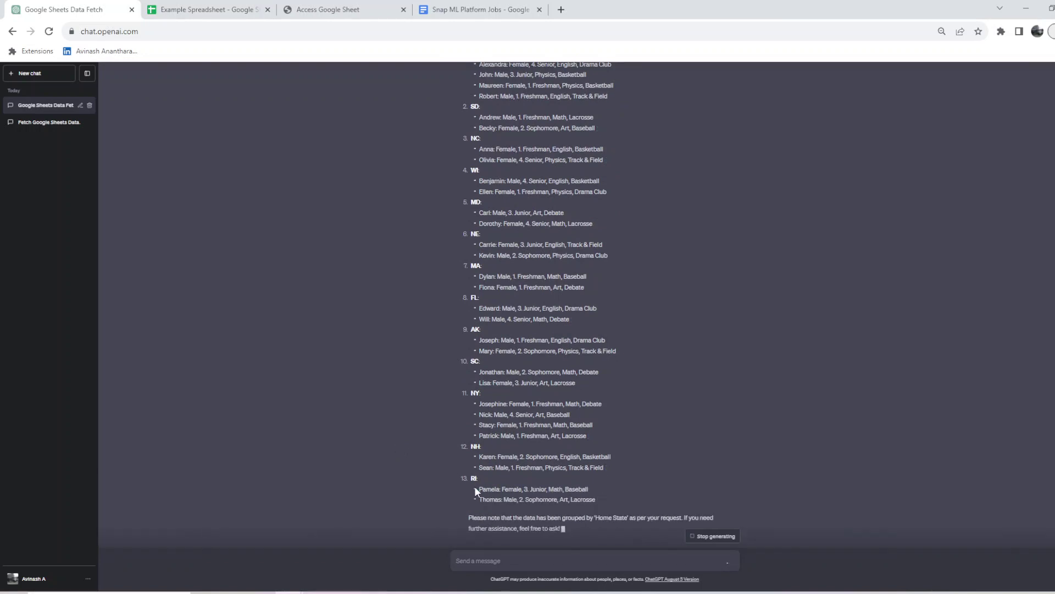
{"action": "scroll", "coordinate": [579, 429], "scroll_direction": "up", "scroll_amount": 6}
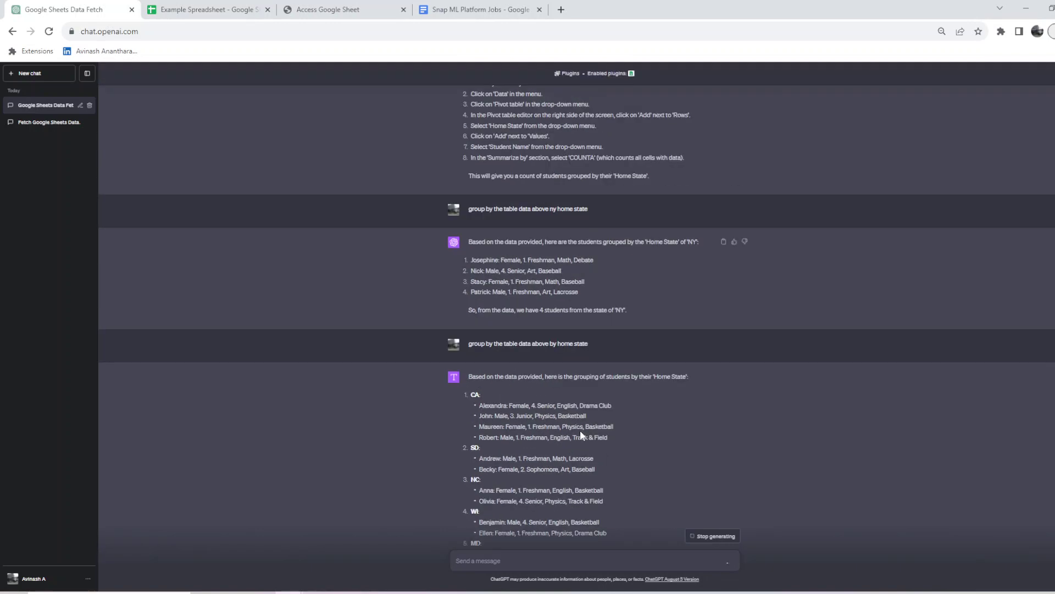
{"action": "scroll", "coordinate": [579, 430], "scroll_direction": "up", "scroll_amount": 20}
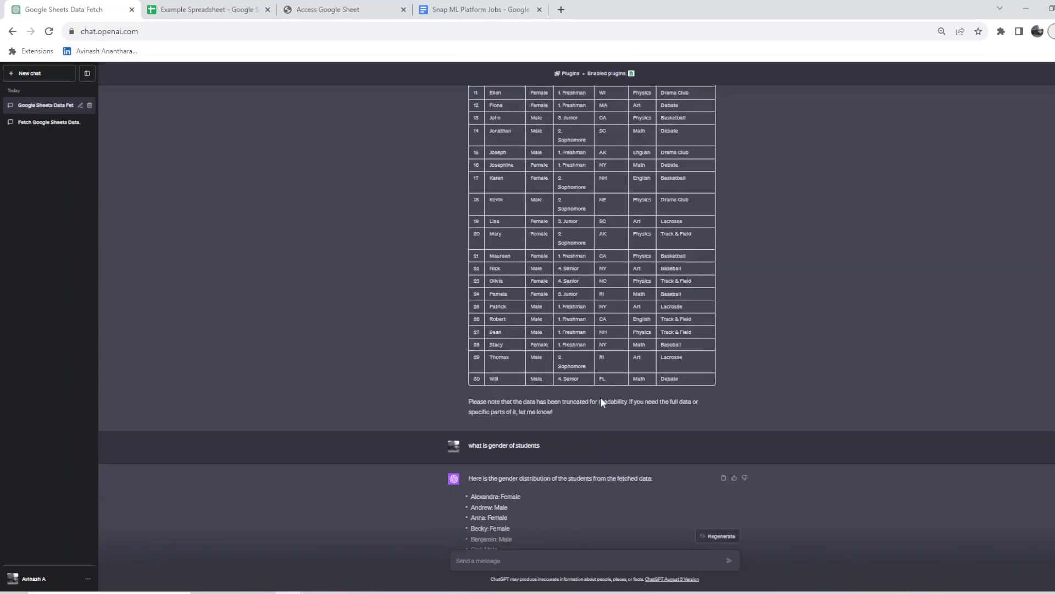
{"action": "scroll", "coordinate": [597, 321], "scroll_direction": "up", "scroll_amount": 5}
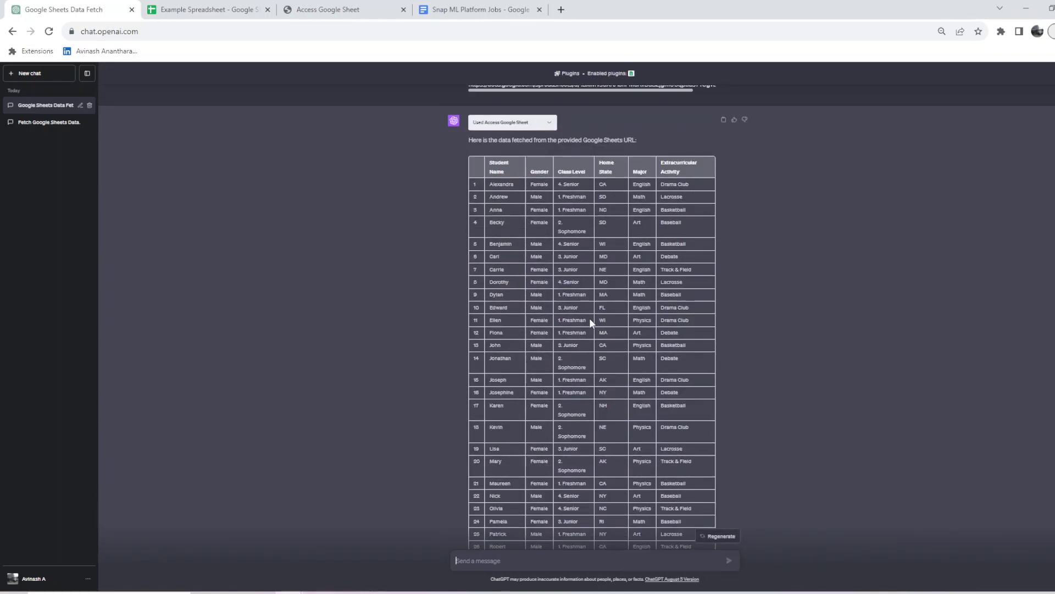
{"action": "scroll", "coordinate": [589, 318], "scroll_direction": "down", "scroll_amount": 12}
{"action": "scroll", "coordinate": [586, 352], "scroll_direction": "down", "scroll_amount": 15}
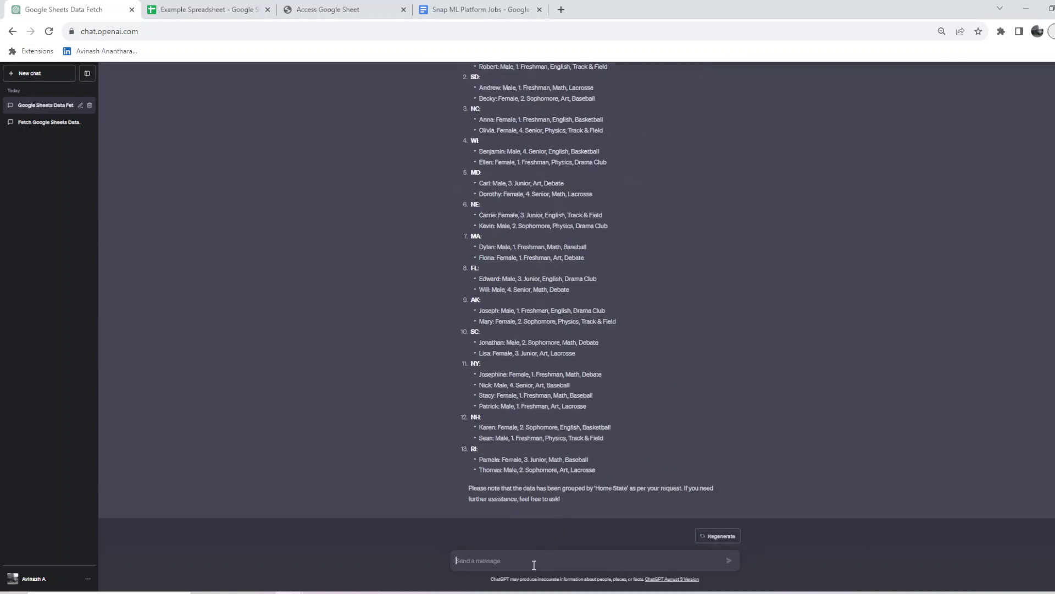
- Send 'group by class level' to get Freshman, Sophomore, Junior and Senior lists
{"action": "type", "text": "group by class level"}
{"action": "key", "text": "Return"}
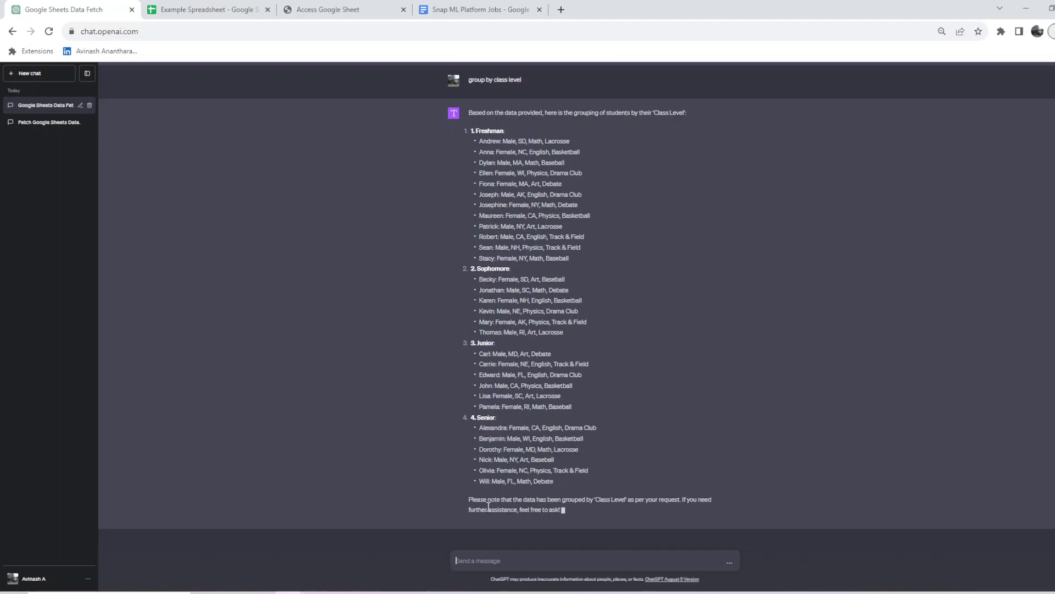
- Copy the Snap ML Platform Jobs Google Doc's URL from the address bar
{"action": "left_click", "coordinate": [439, 10]}
{"action": "left_click", "coordinate": [439, 31]}
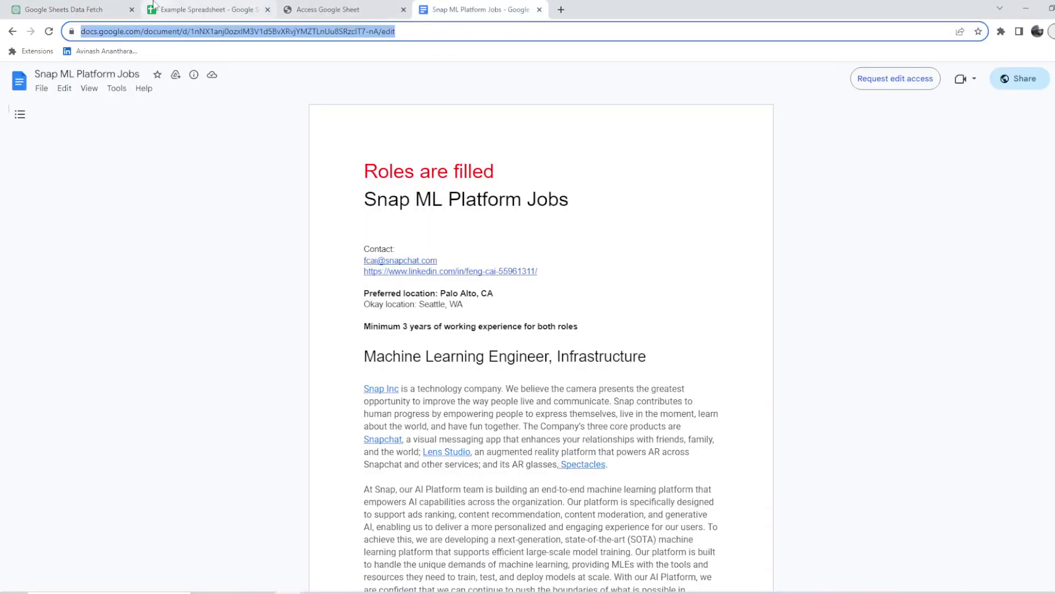
{"action": "left_click", "coordinate": [235, 7]}
- Send ChatGPT 'can you fetch the data for this google doc' with the pasted doc link
{"action": "left_click", "coordinate": [91, 6]}
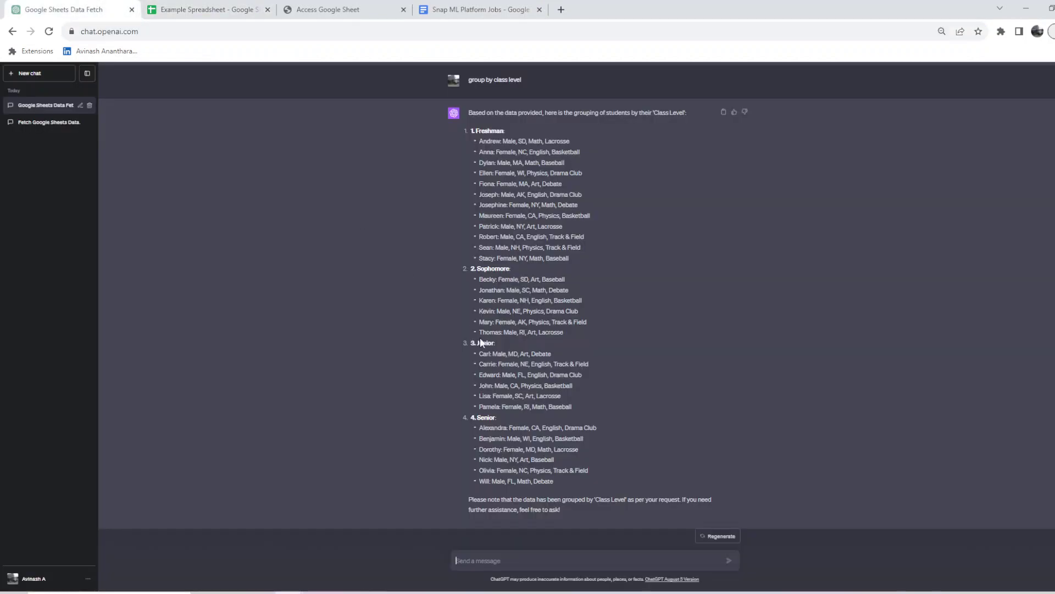
{"action": "scroll", "coordinate": [482, 352], "scroll_direction": "up", "scroll_amount": 15}
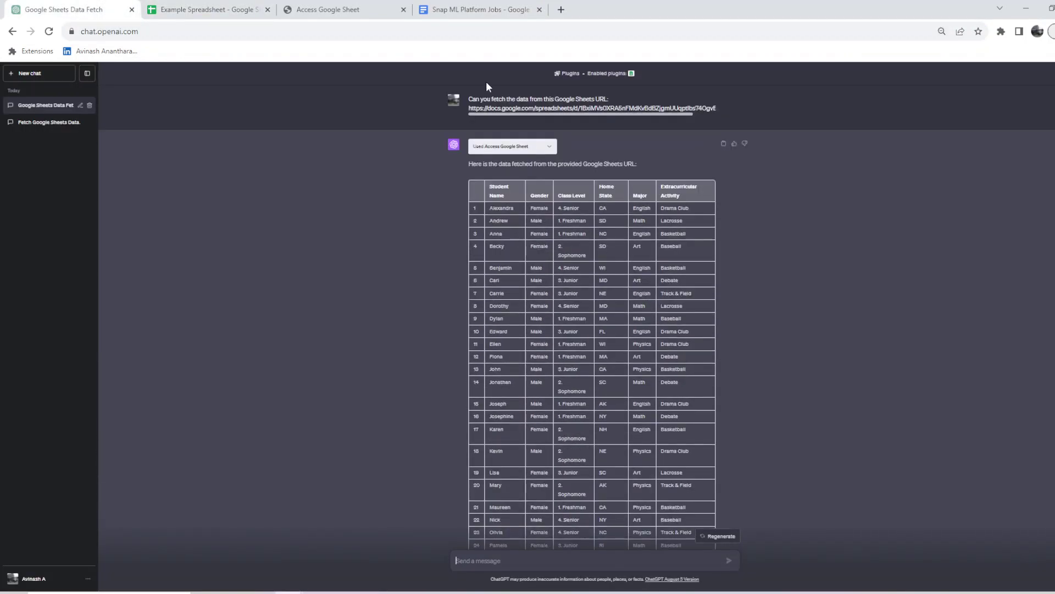
{"action": "scroll", "coordinate": [587, 288], "scroll_direction": "down", "scroll_amount": 20}
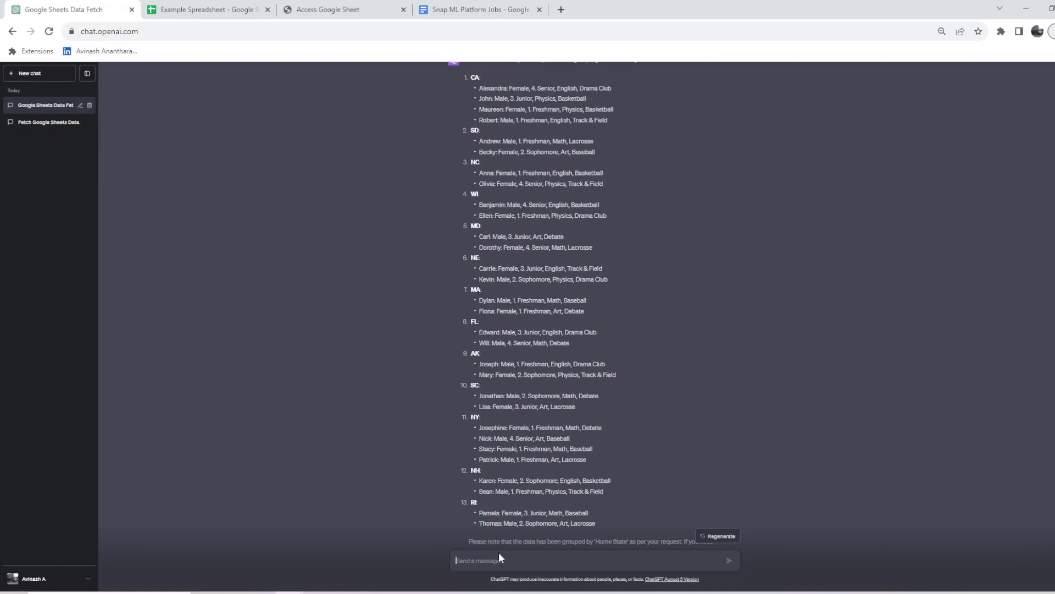
{"action": "type", "text": "can"}
{"action": "type", "text": " you fetch"}
{"action": "type", "text": " the data t"}
{"action": "type", "text": "or this"}
{"action": "type", "text": " gogl"}
{"action": "key", "text": "BackSpace"}
{"action": "key", "text": "BackSpace"}
{"action": "type", "text": "c"}
{"action": "key", "text": "ctrl+v"}
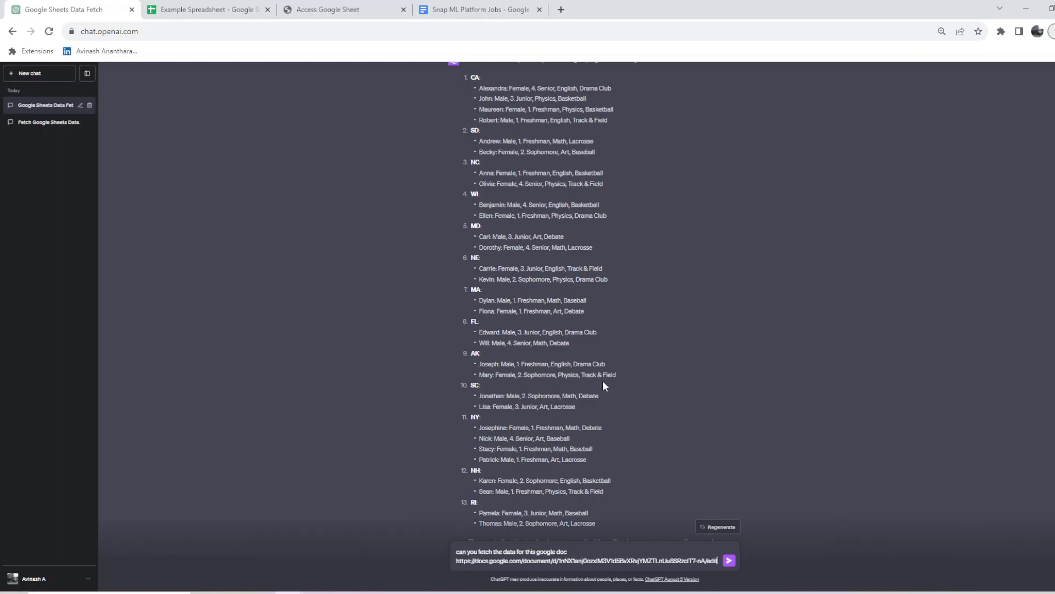
{"action": "key", "text": "Return"}
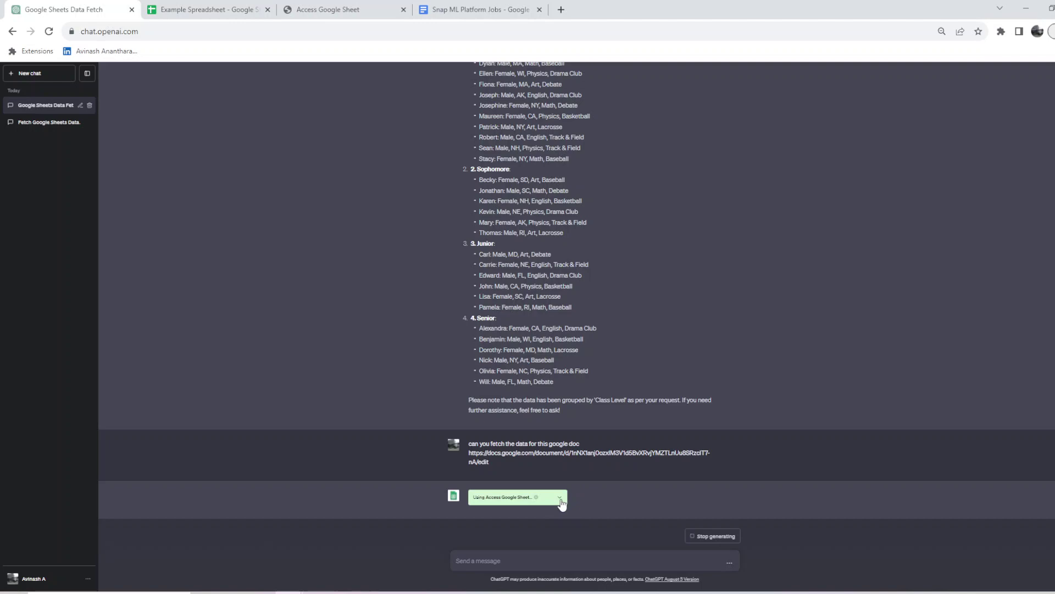
- Inspect the Access Google Sheet plugin's request and response details, then view the Snap ML Platform Jobs doc
{"action": "left_click", "coordinate": [559, 497]}
{"action": "scroll", "coordinate": [560, 478], "scroll_direction": "up", "scroll_amount": 3}
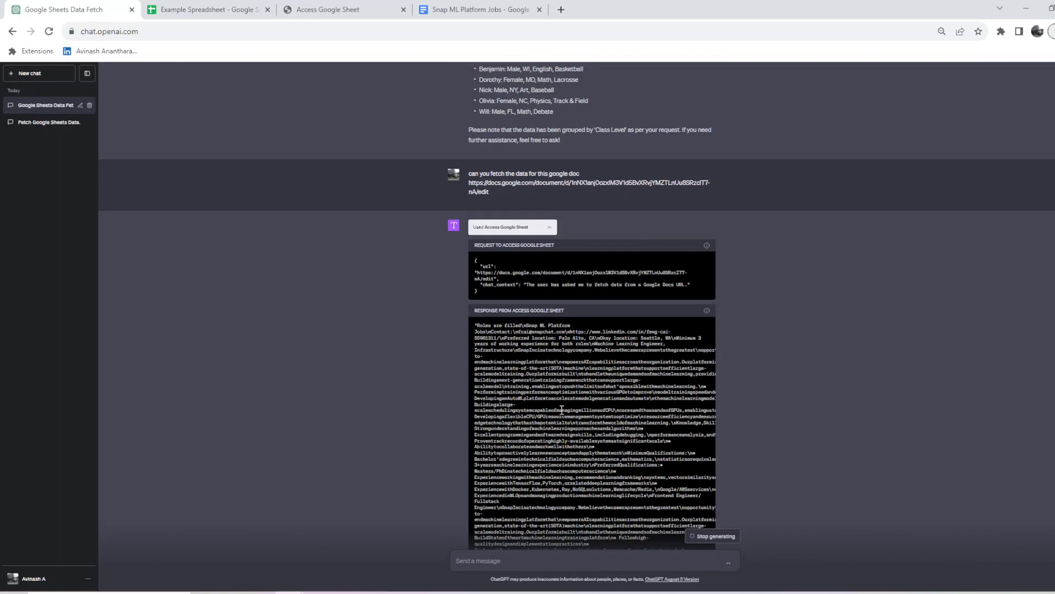
{"action": "left_click", "coordinate": [551, 226]}
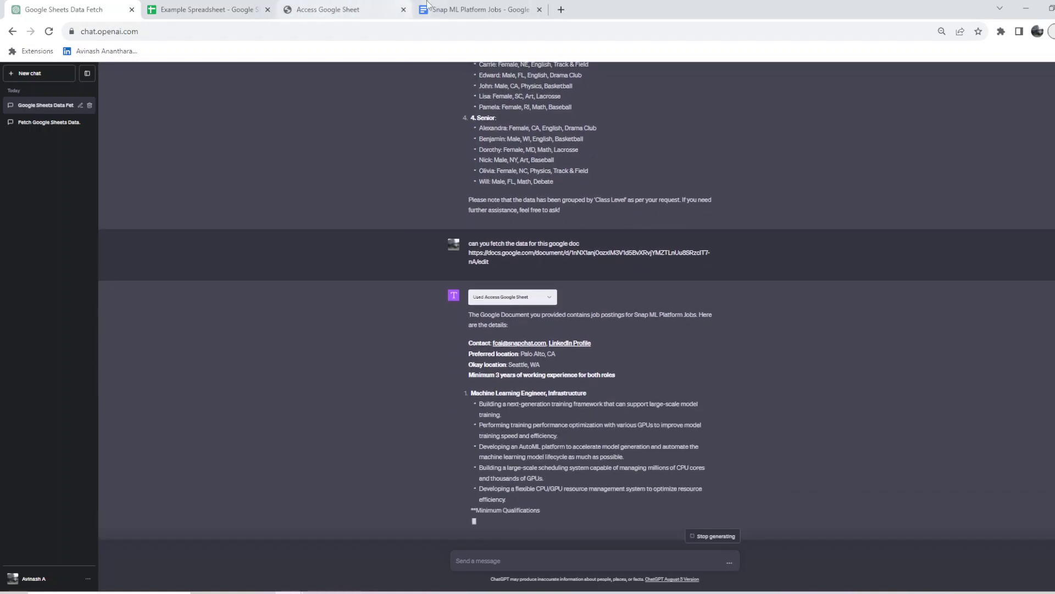
{"action": "left_click", "coordinate": [478, 9]}
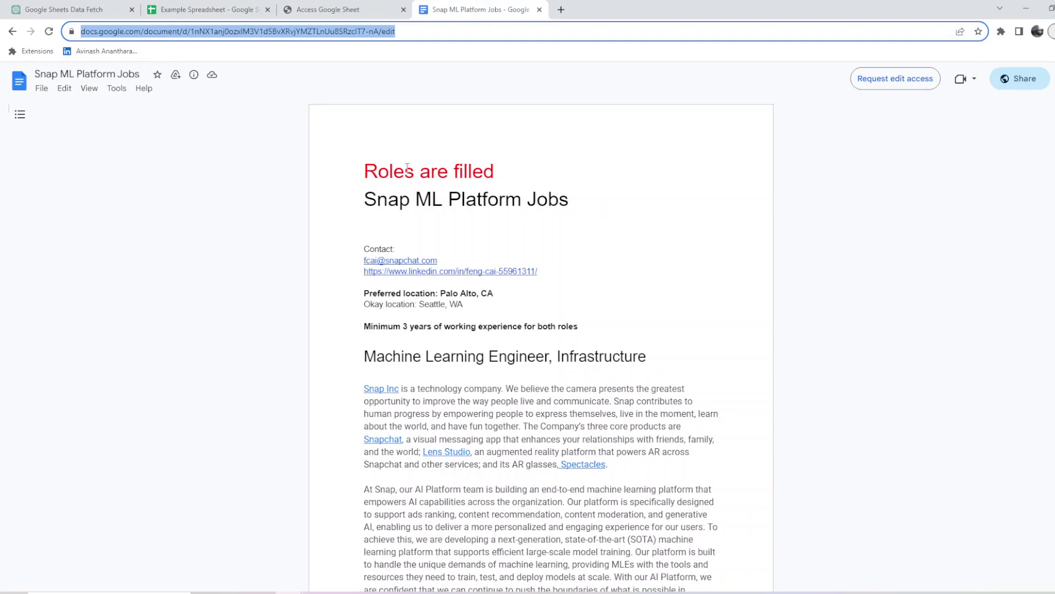
- Review the job doc's skills and qualifications sections, then go back to ChatGPT's summary
{"action": "scroll", "coordinate": [408, 167], "scroll_direction": "down", "scroll_amount": 20}
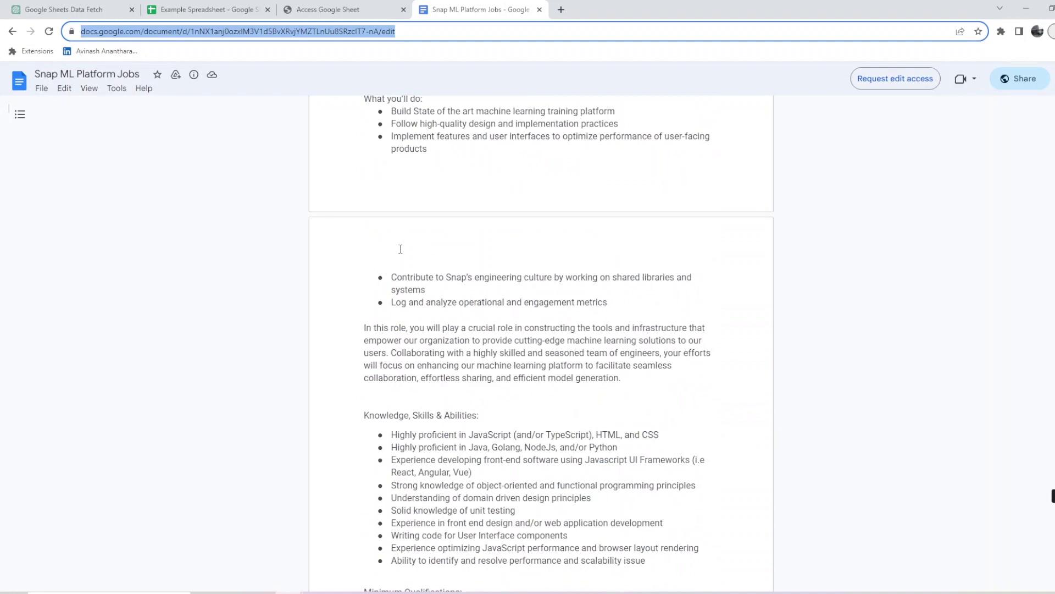
{"action": "scroll", "coordinate": [400, 249], "scroll_direction": "down", "scroll_amount": 4}
{"action": "left_click", "coordinate": [77, 10]}
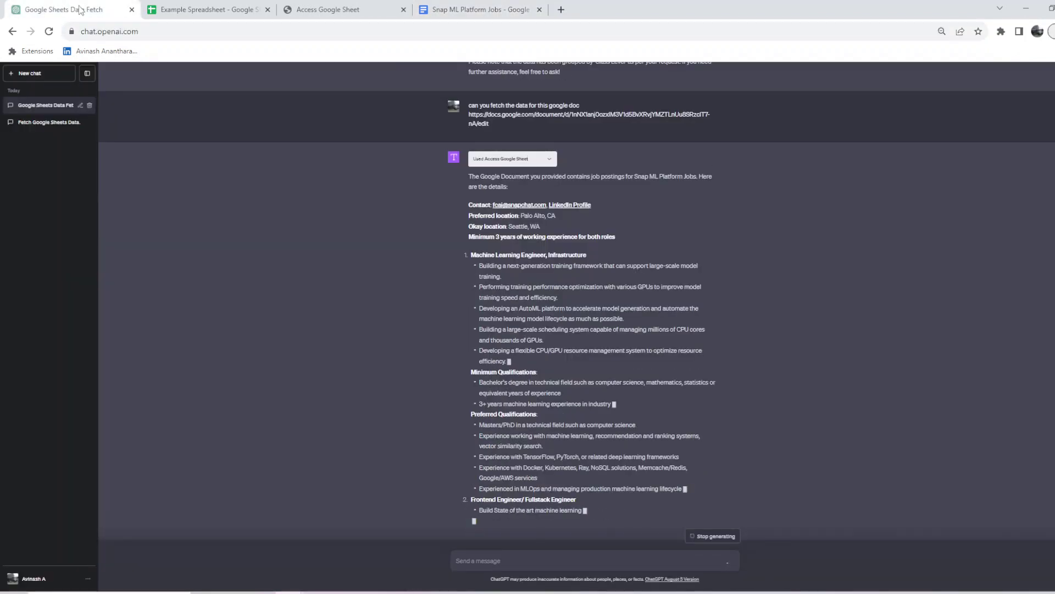
- Check the example prompt on page 3 of the Access Google Sheet PDF guide, then return to ChatGPT
{"action": "left_click", "coordinate": [340, 9]}
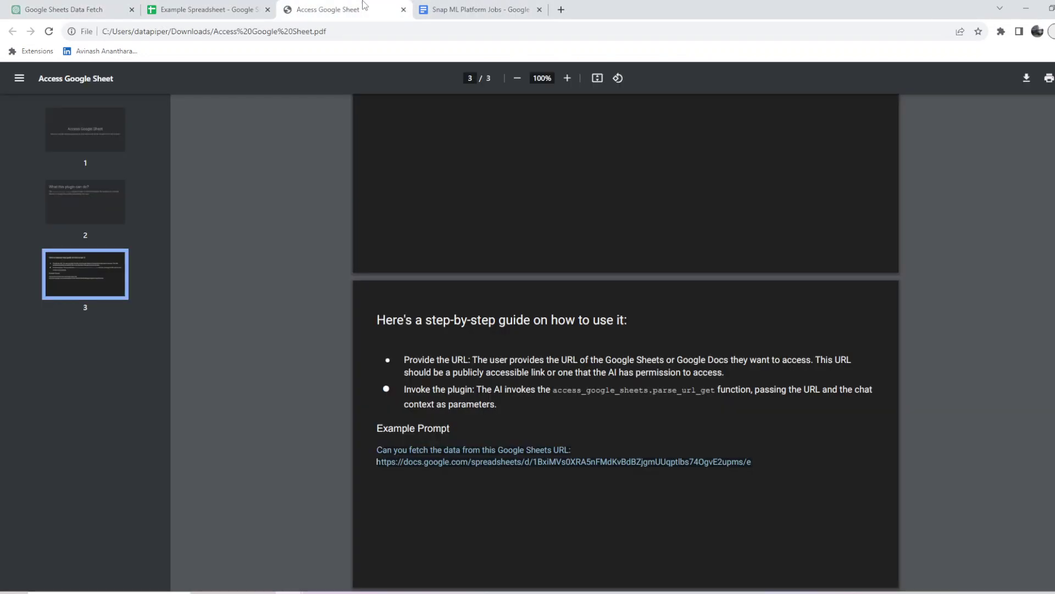
{"action": "left_click", "coordinate": [104, 5]}
{"action": "left_click", "coordinate": [341, 9]}
{"action": "left_click", "coordinate": [104, 10]}
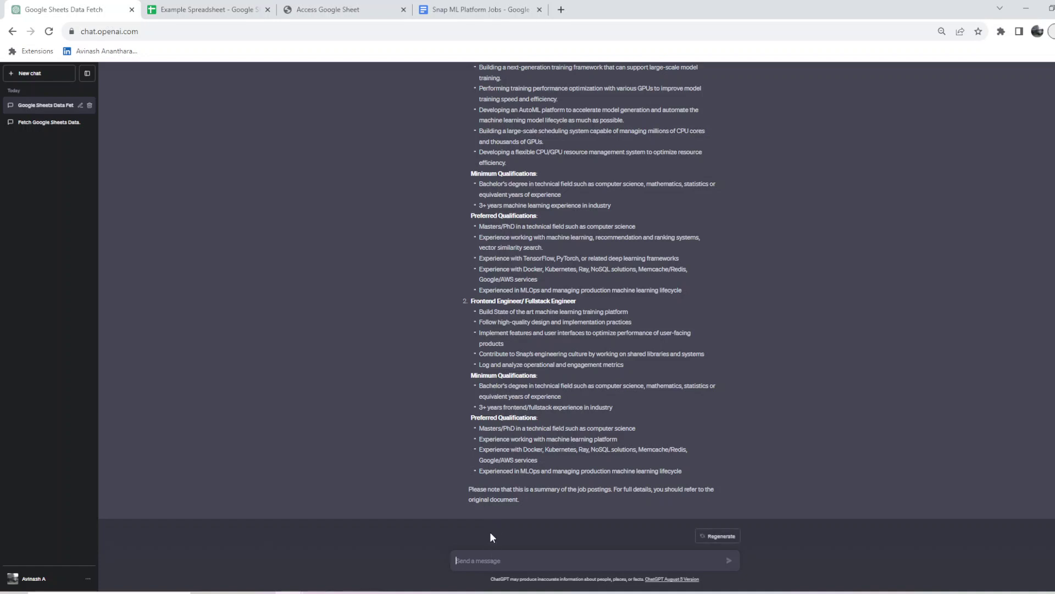
- Ask ChatGPT 'can you list questions which may be asked for role above' for interview questions
{"action": "type", "text": "c"}
{"action": "type", "text": "an you list questions which may be s"}
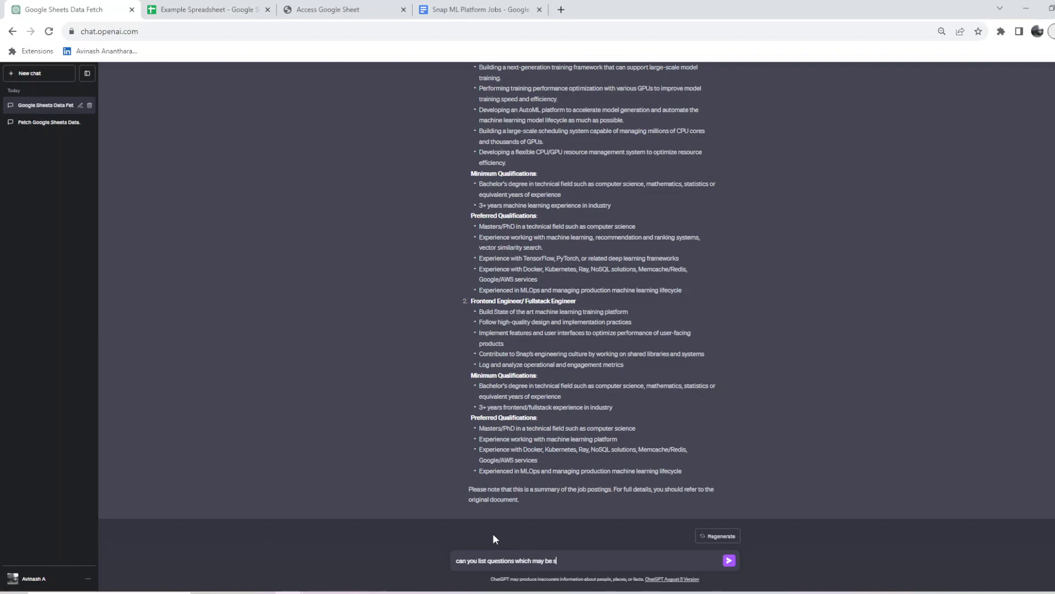
{"action": "type", "text": " asked for role ab"}
{"action": "key", "text": "BackSpace"}
{"action": "type", "text": "ove"}
{"action": "key", "text": "BackSpace"}
{"action": "key", "text": "BackSpace"}
{"action": "type", "text": "above"}
{"action": "key", "text": "Return"}
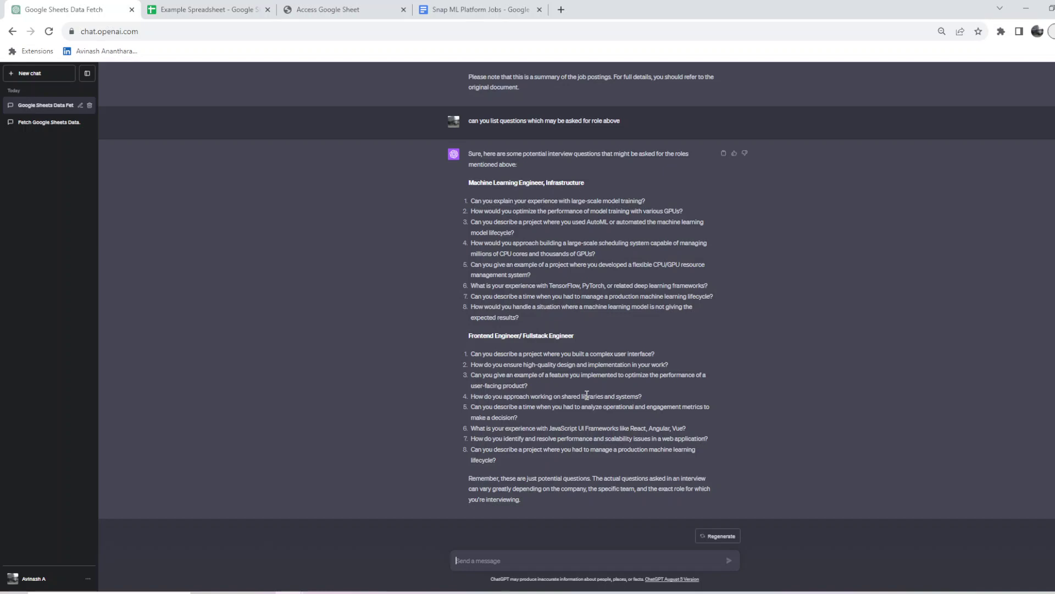
{"action": "scroll", "coordinate": [582, 206], "scroll_direction": "up", "scroll_amount": 15}
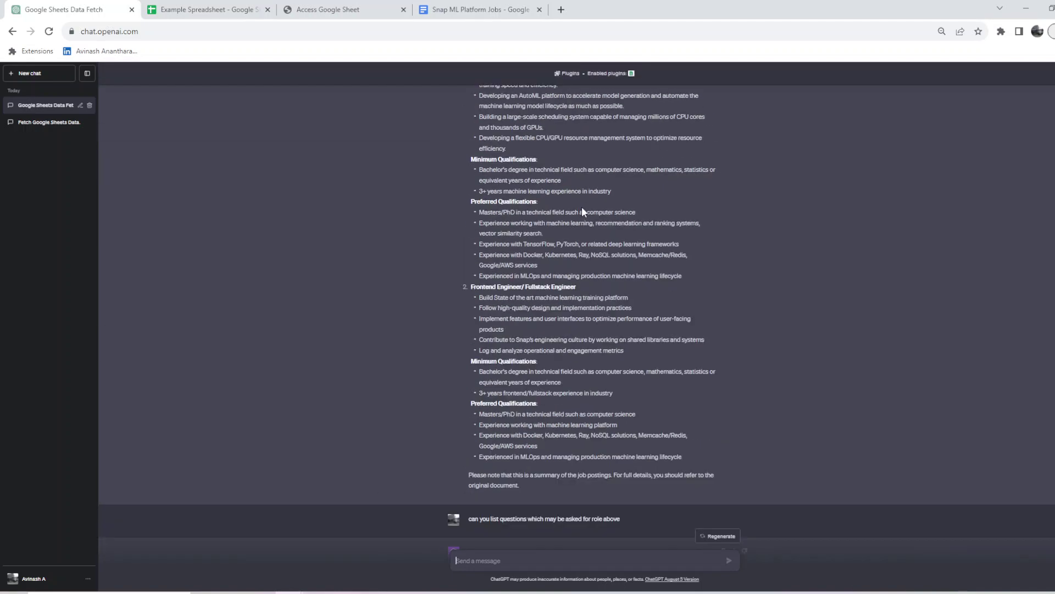
{"action": "scroll", "coordinate": [582, 206], "scroll_direction": "up", "scroll_amount": 15}
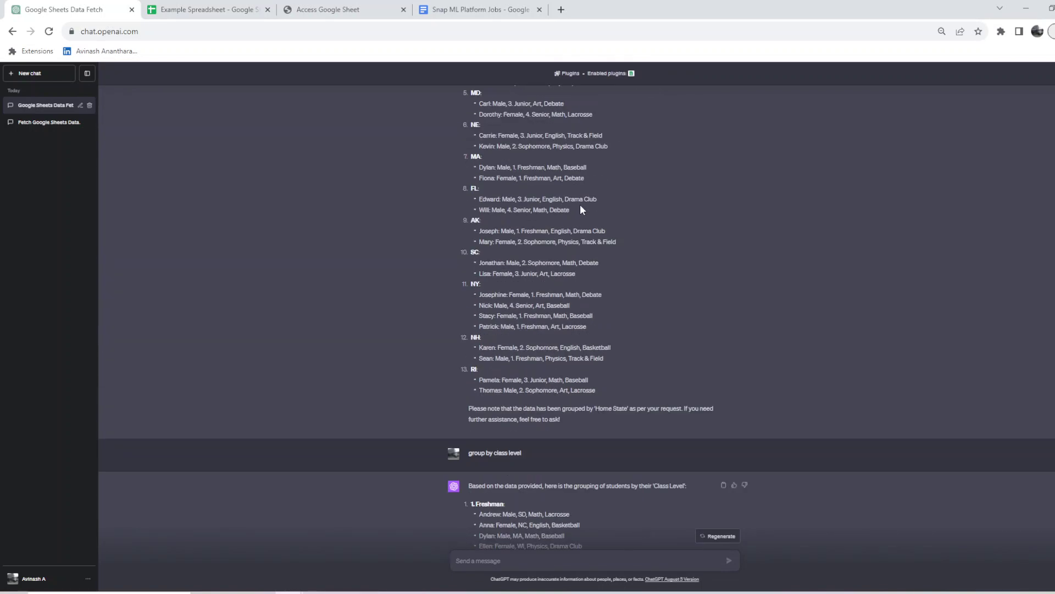
{"action": "scroll", "coordinate": [581, 208], "scroll_direction": "up", "scroll_amount": 15}
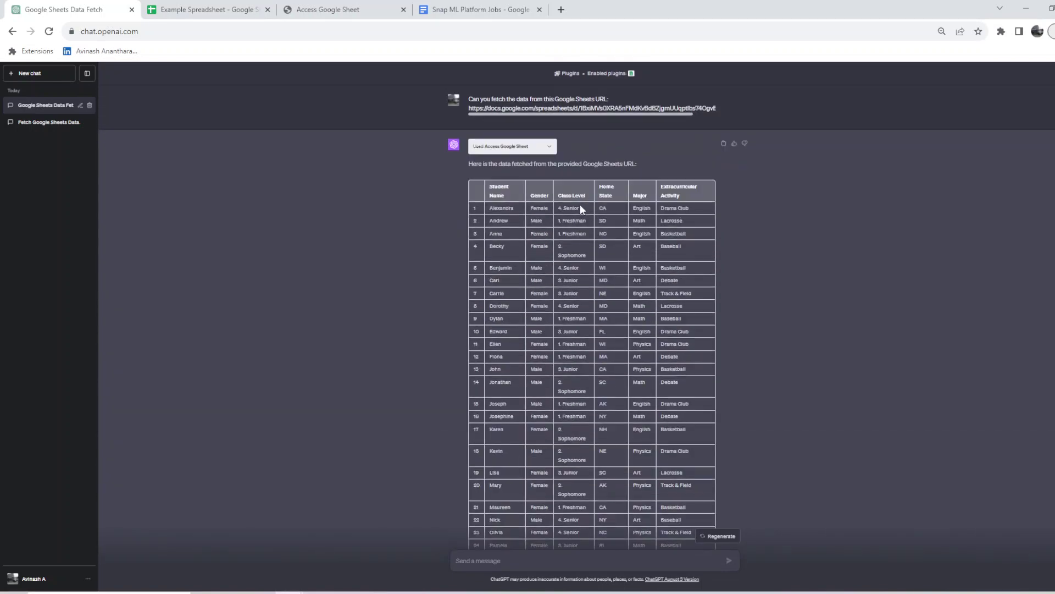
{"action": "scroll", "coordinate": [595, 307], "scroll_direction": "down", "scroll_amount": 20}
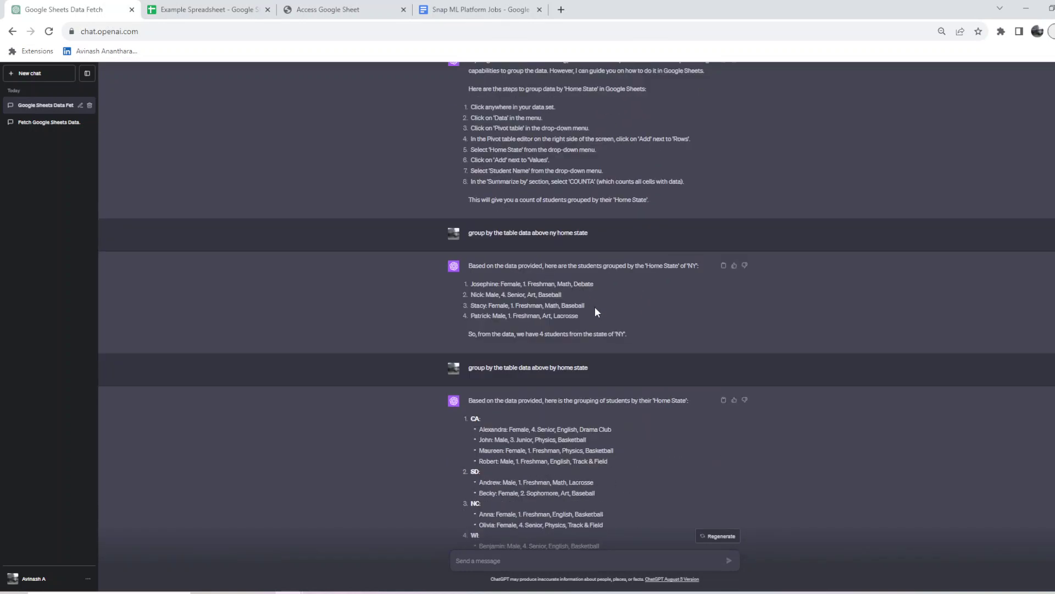
{"action": "scroll", "coordinate": [592, 311], "scroll_direction": "down", "scroll_amount": 15}
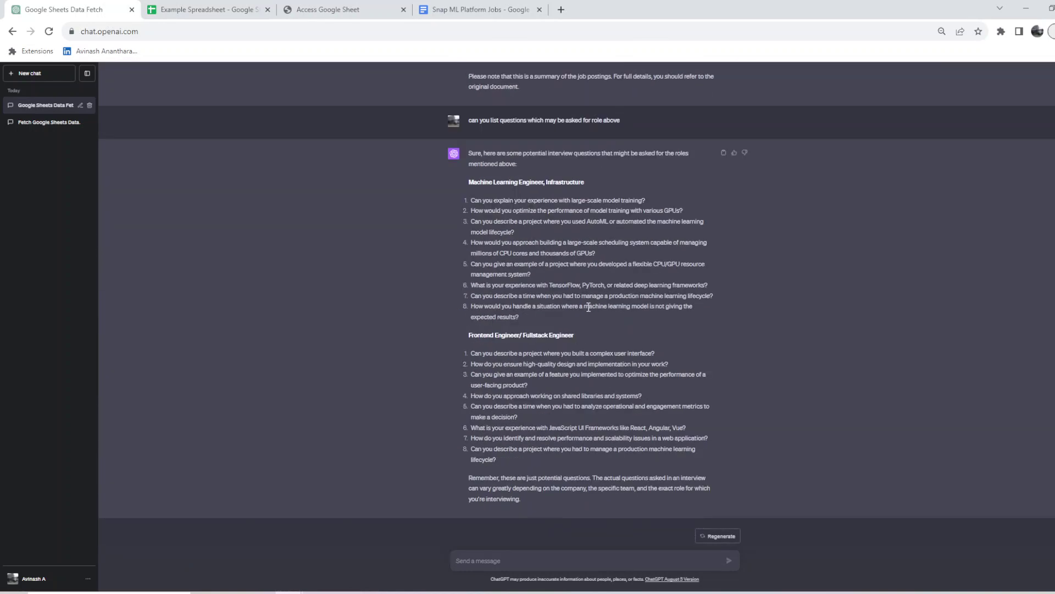